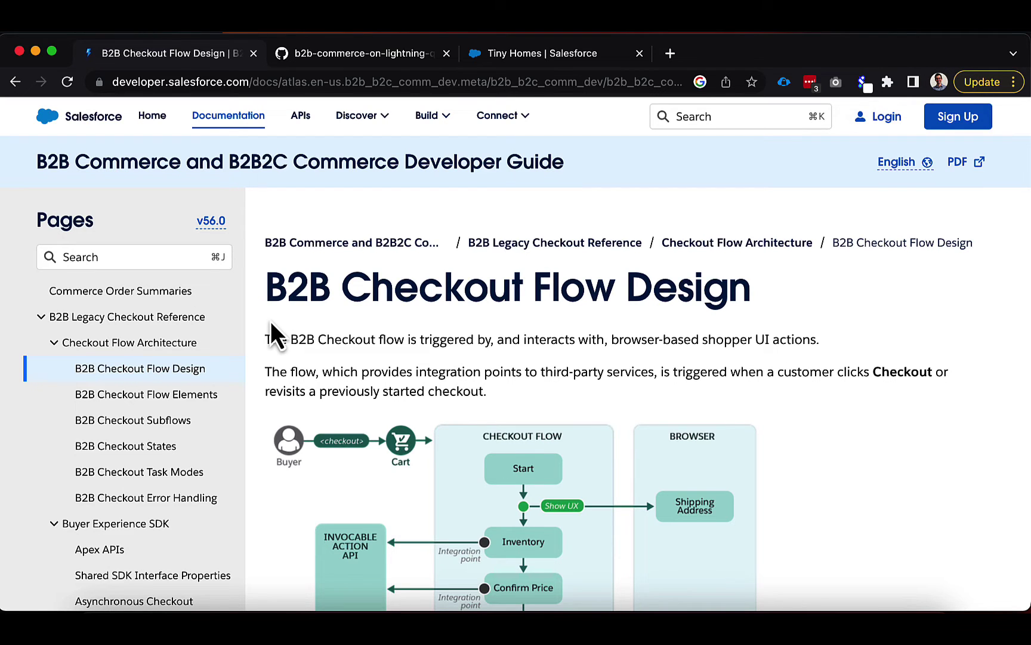
Examine the checkout flow diagram in the B2B Checkout Flow Design documentation, from cart to order confirmation.
scroll(271, 321, down, 4)
scroll(271, 322, down, 5)
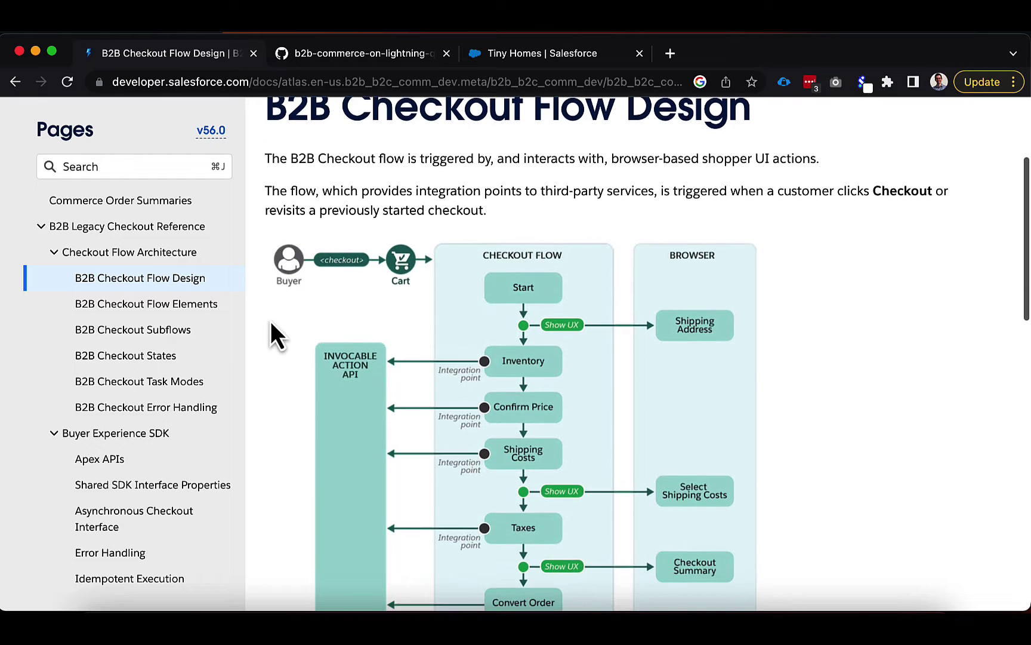
scroll(271, 320, down, 1)
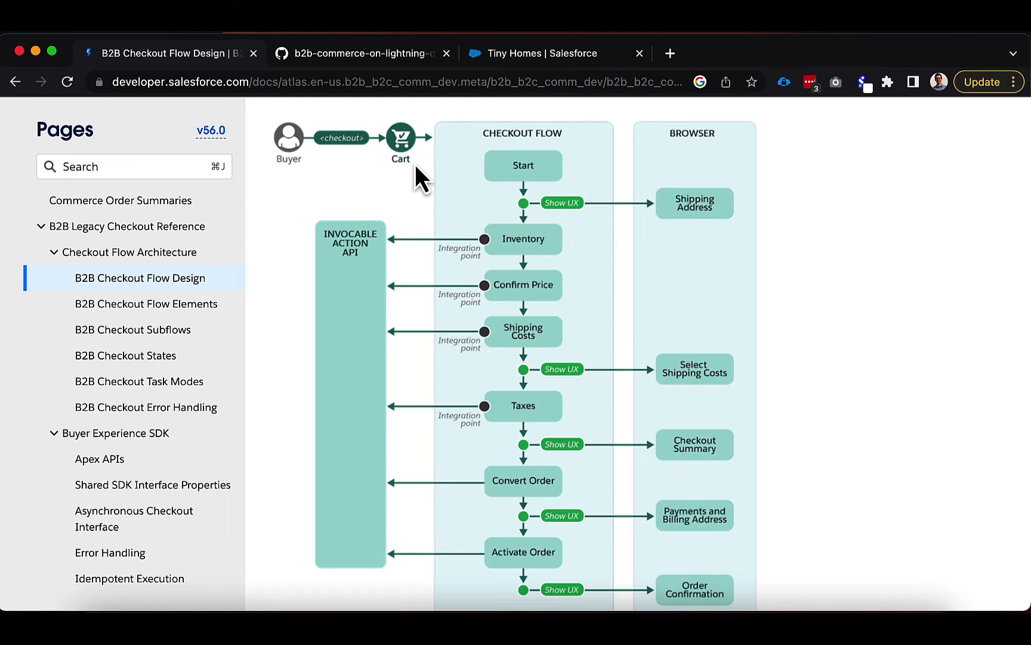
Switch to the Tiny Homes store in Salesforce and open the Store Inventory settings in its administration.
click(492, 55)
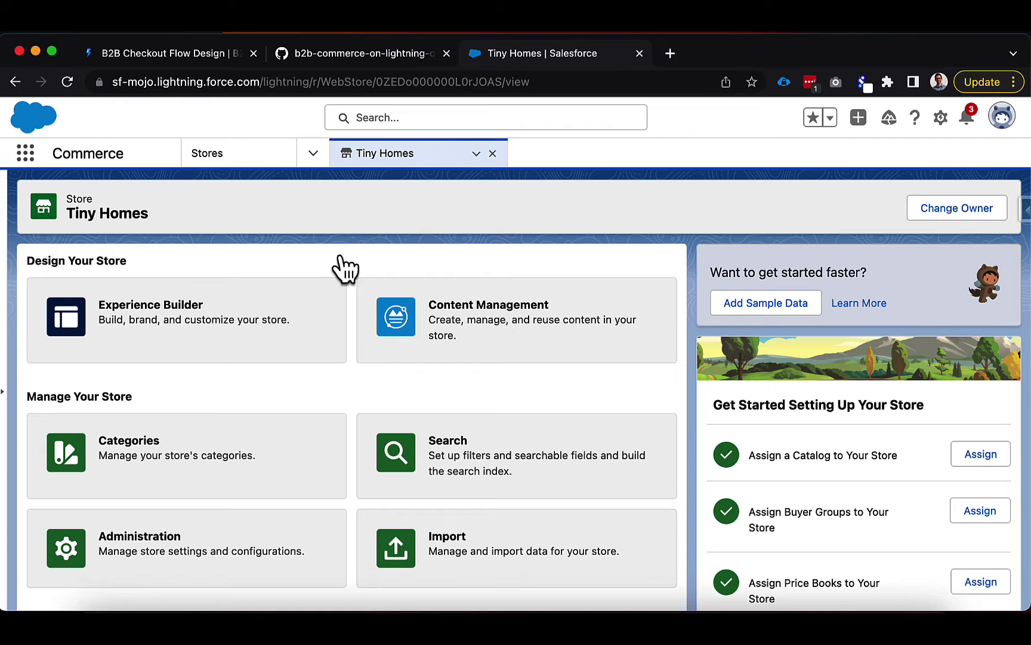
click(316, 546)
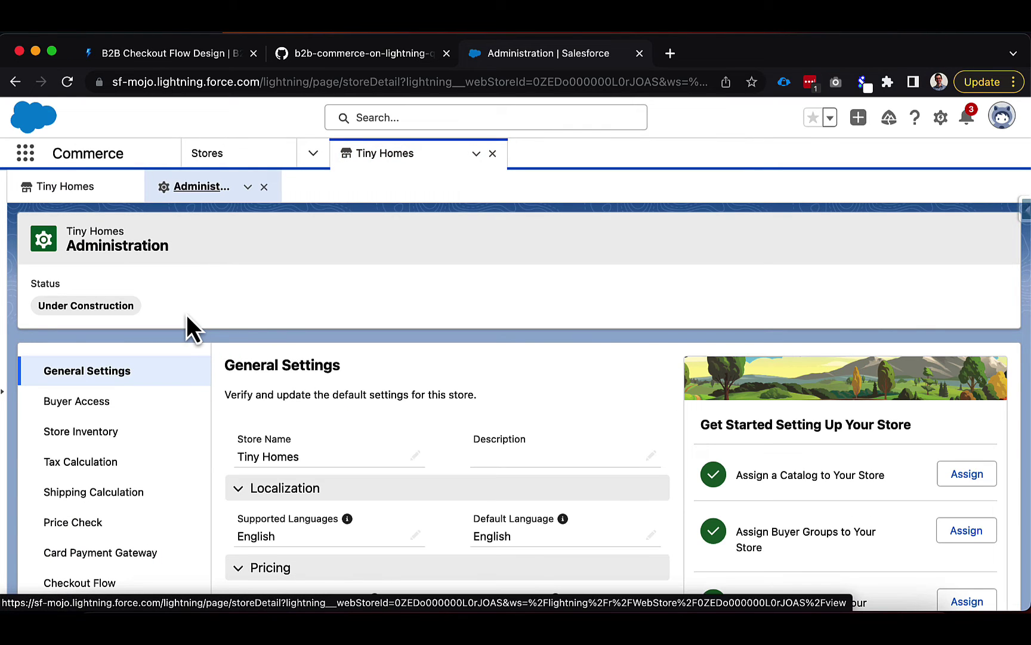
scroll(186, 317, down, 3)
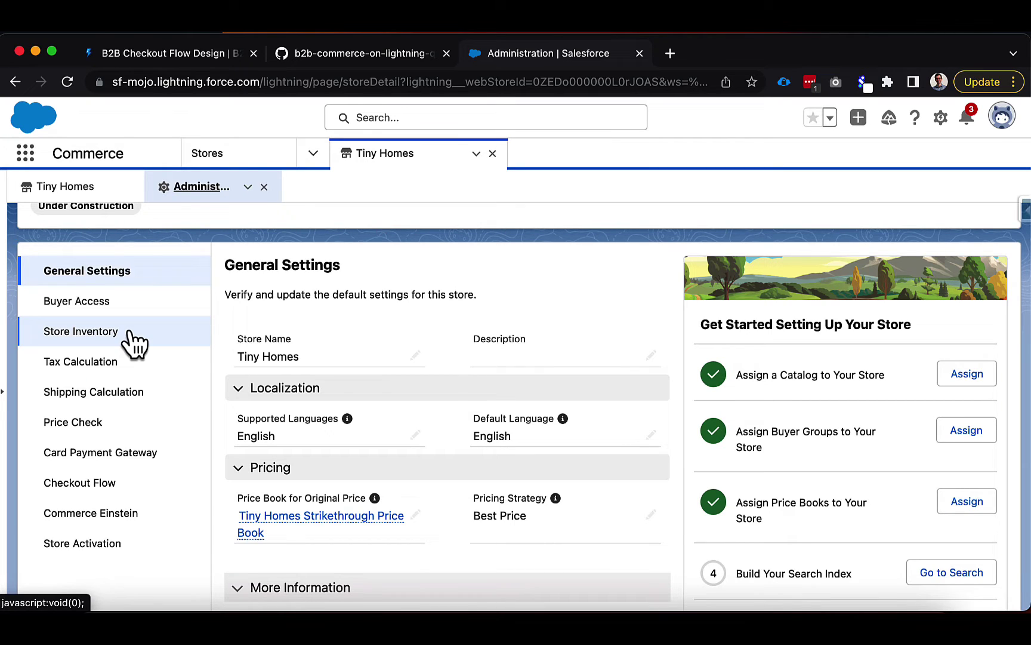
click(134, 342)
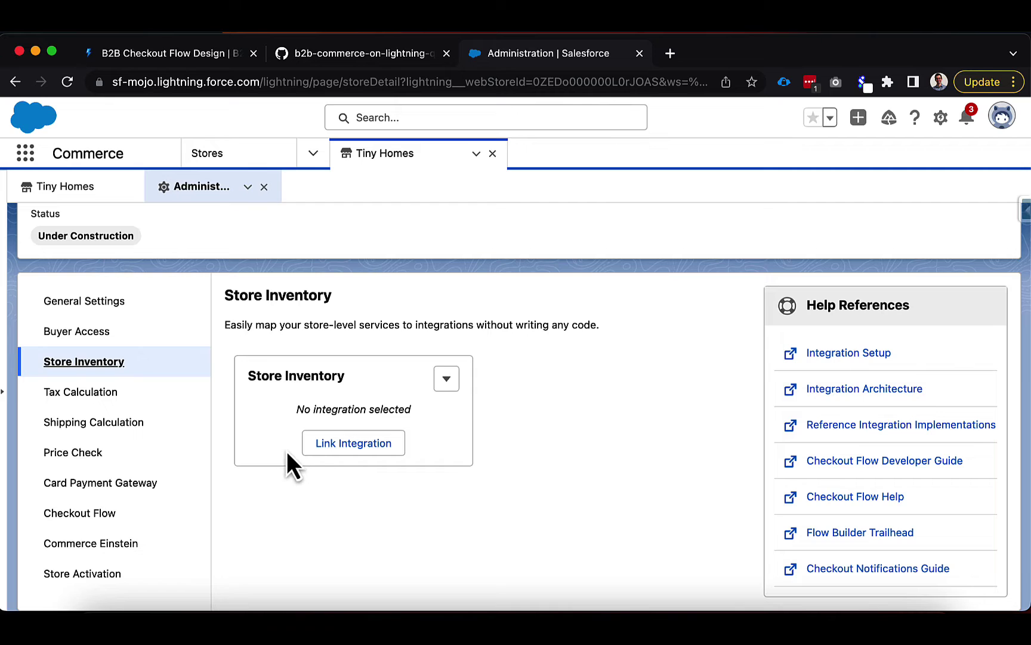
Link the COMPUTE_INVENTORY Apex integration to the store's inventory service and confirm the mapping.
click(334, 454)
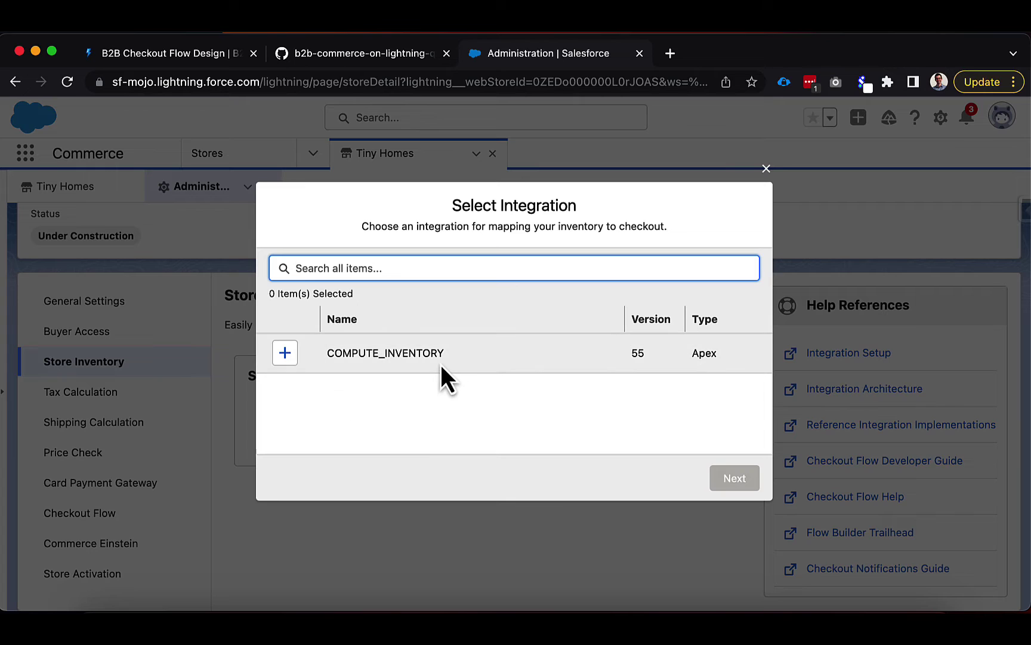
scroll(444, 364, right, 1)
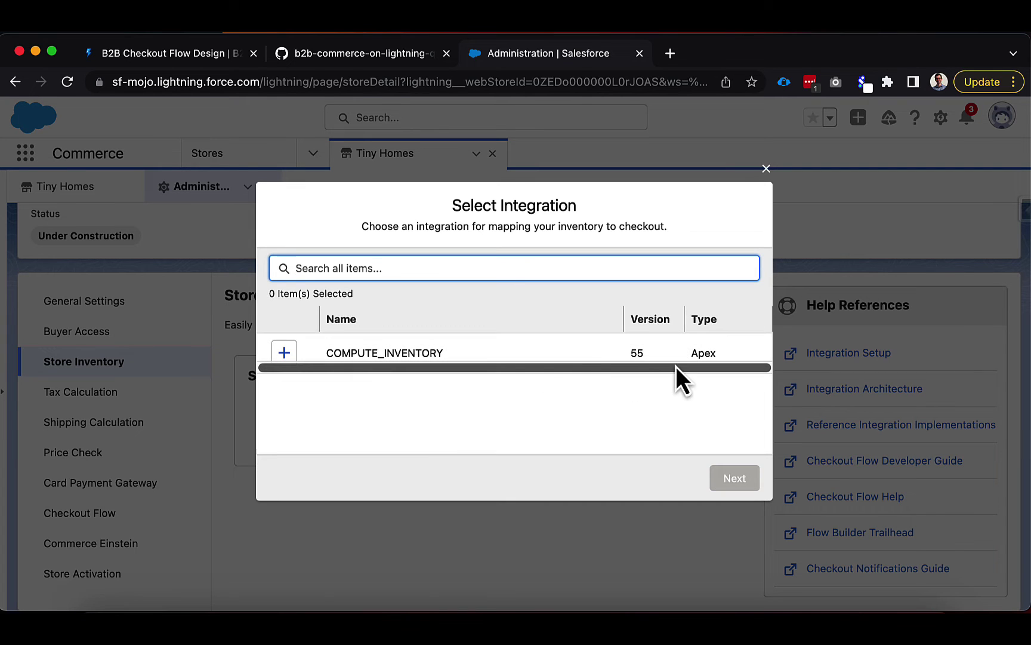
click(284, 353)
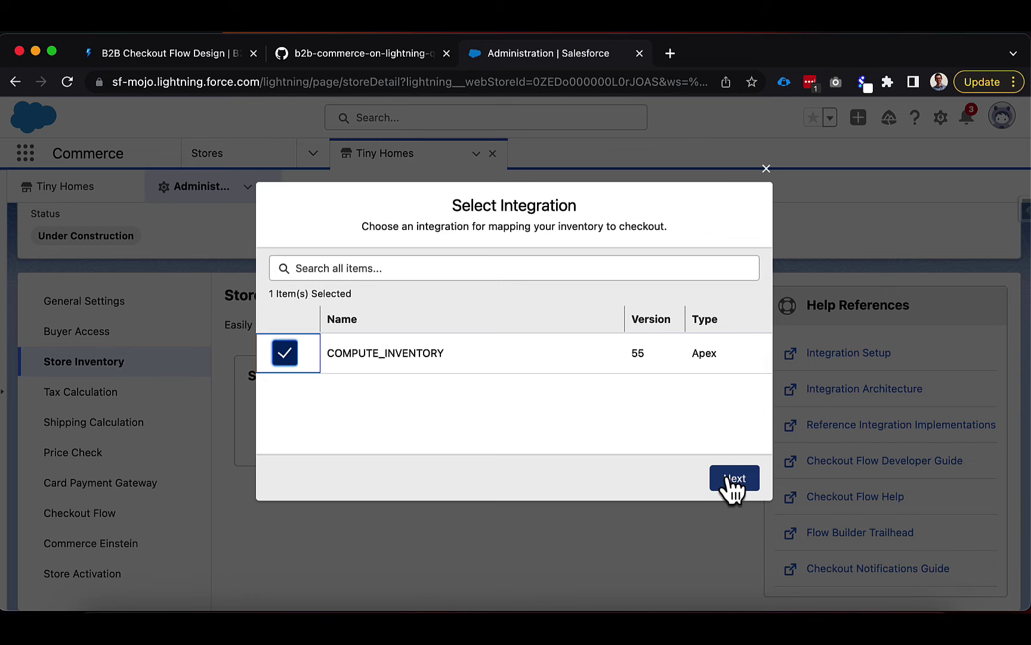
click(729, 479)
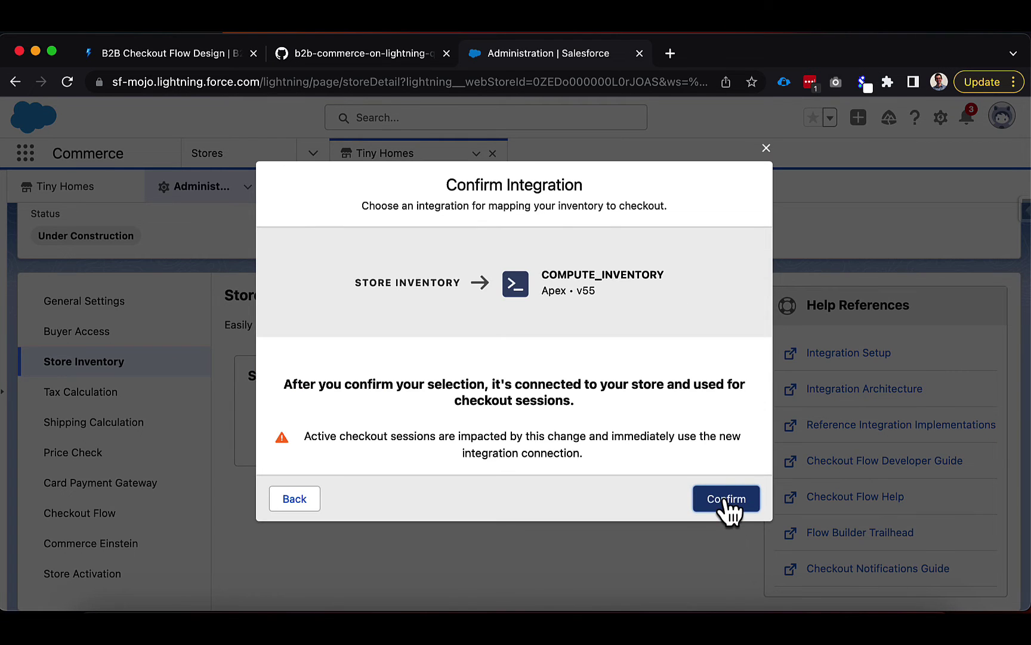
click(727, 502)
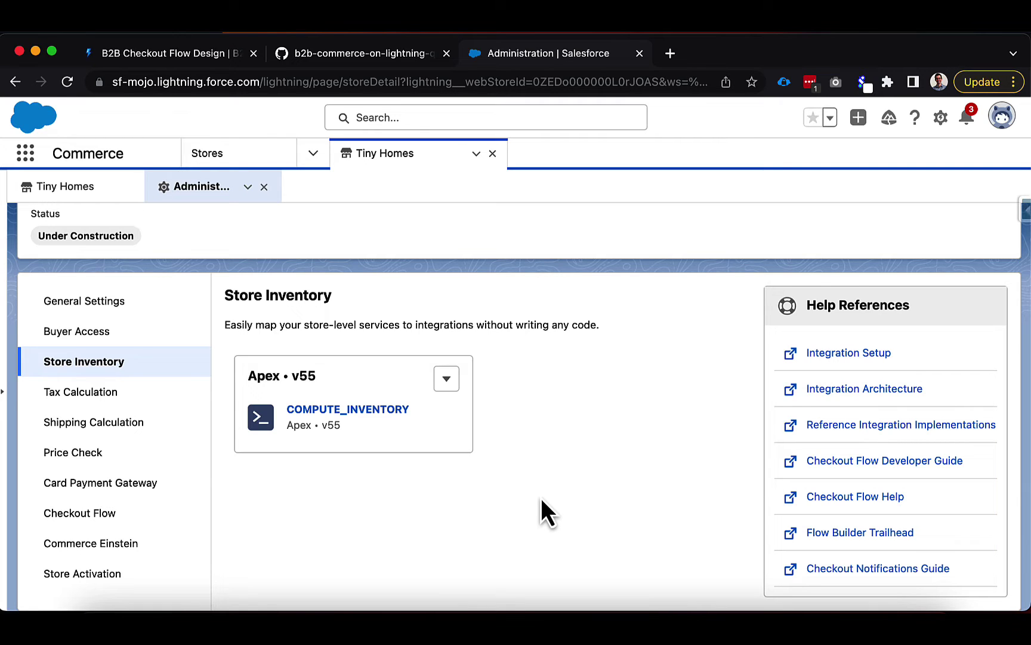
Open Salesforce Setup, search for "flow" and go to the Flows page.
click(941, 118)
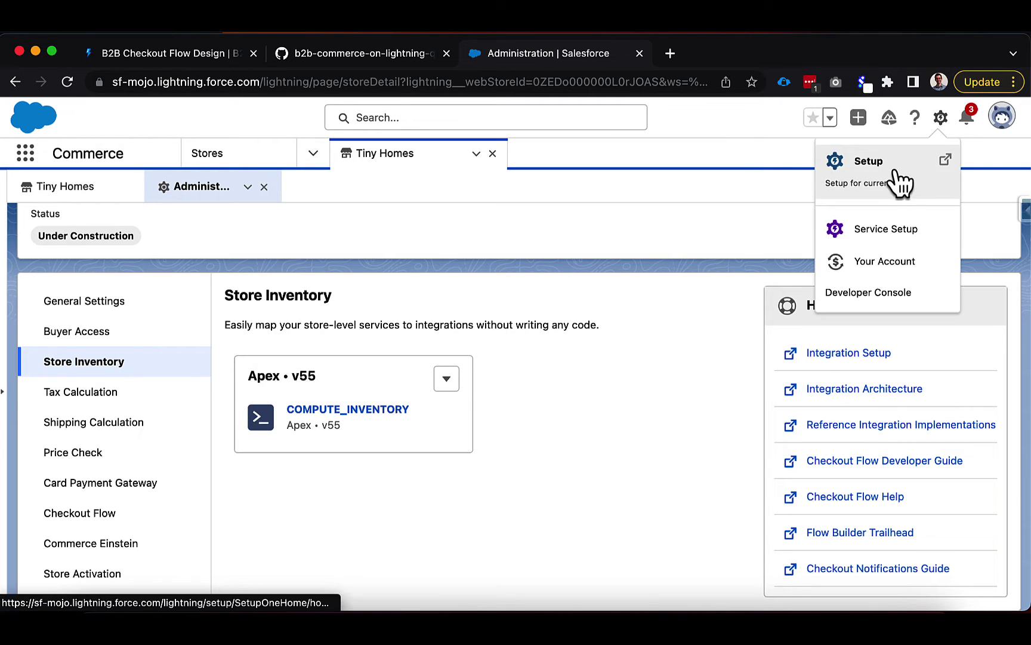
click(895, 170)
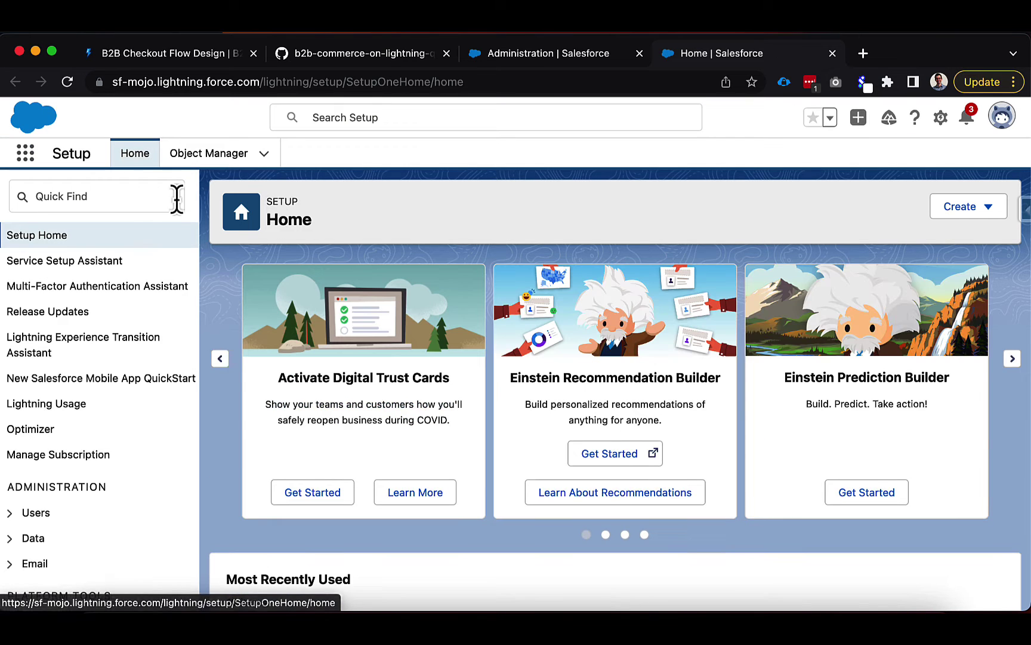
click(129, 197)
text(flow)
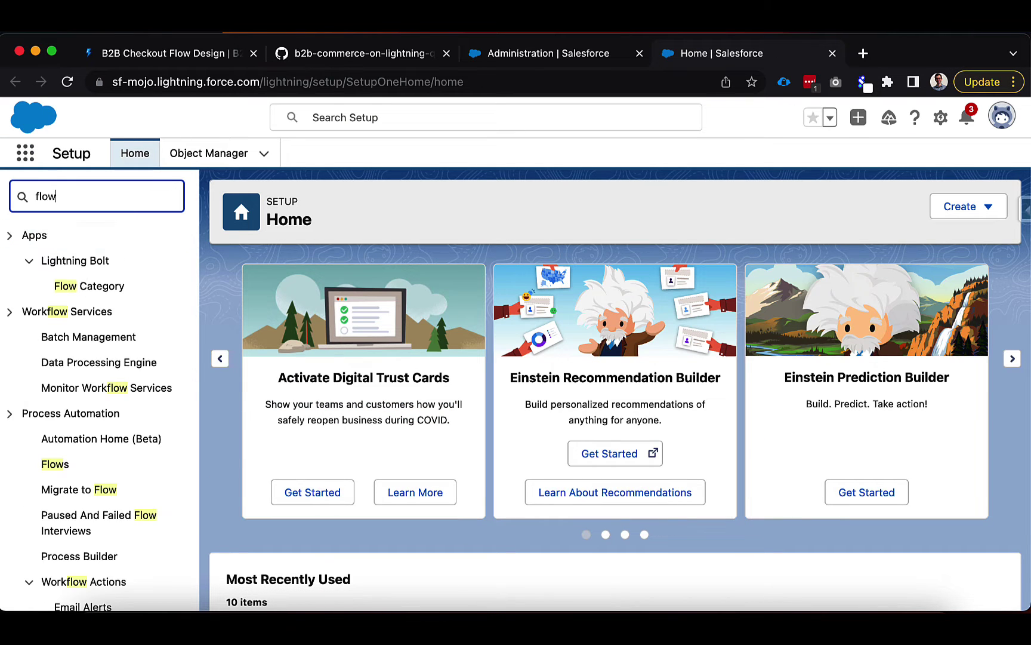
click(55, 465)
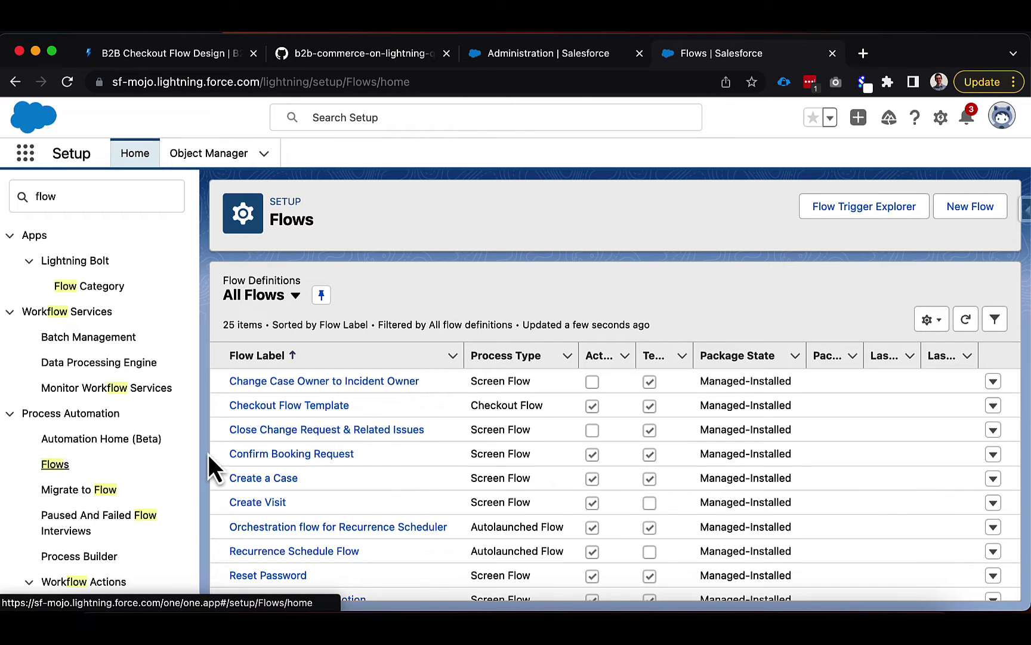
Look through the checkout flows and subflows in the flow definitions list and open the Checkout Flow Template.
scroll(507, 474, down, 2)
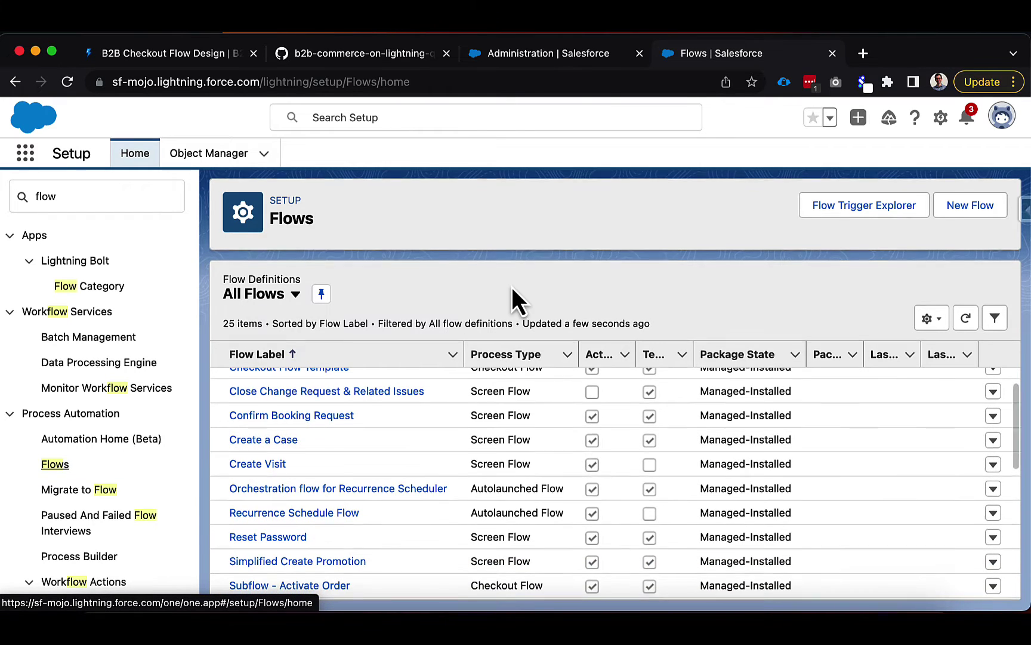
scroll(474, 432, down, 6)
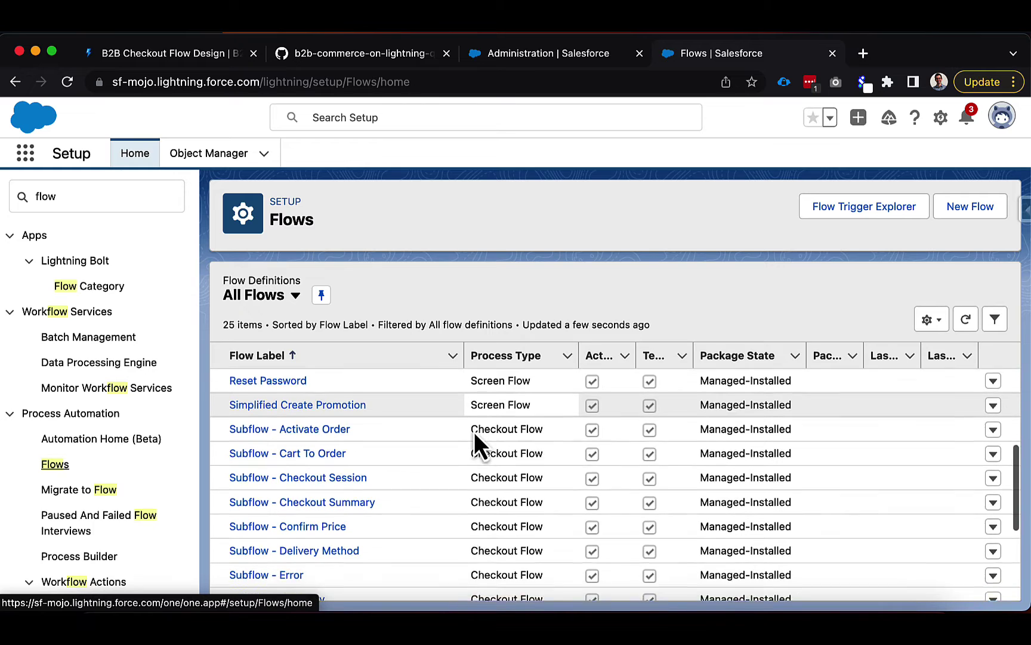
scroll(474, 433, down, 1)
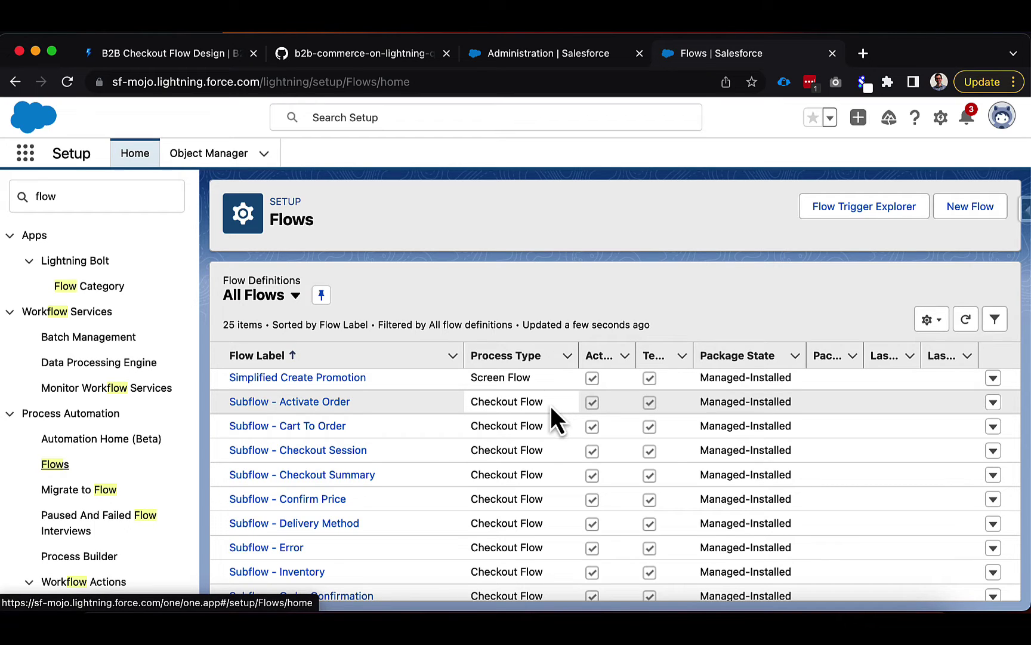
scroll(550, 406, down, 5)
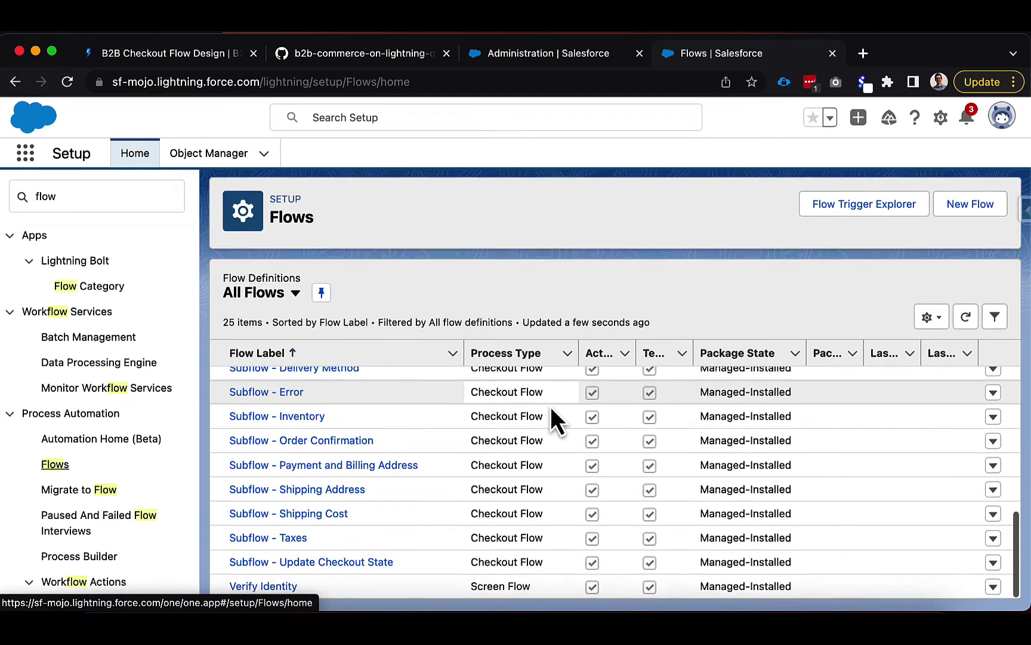
scroll(550, 417, up, 10)
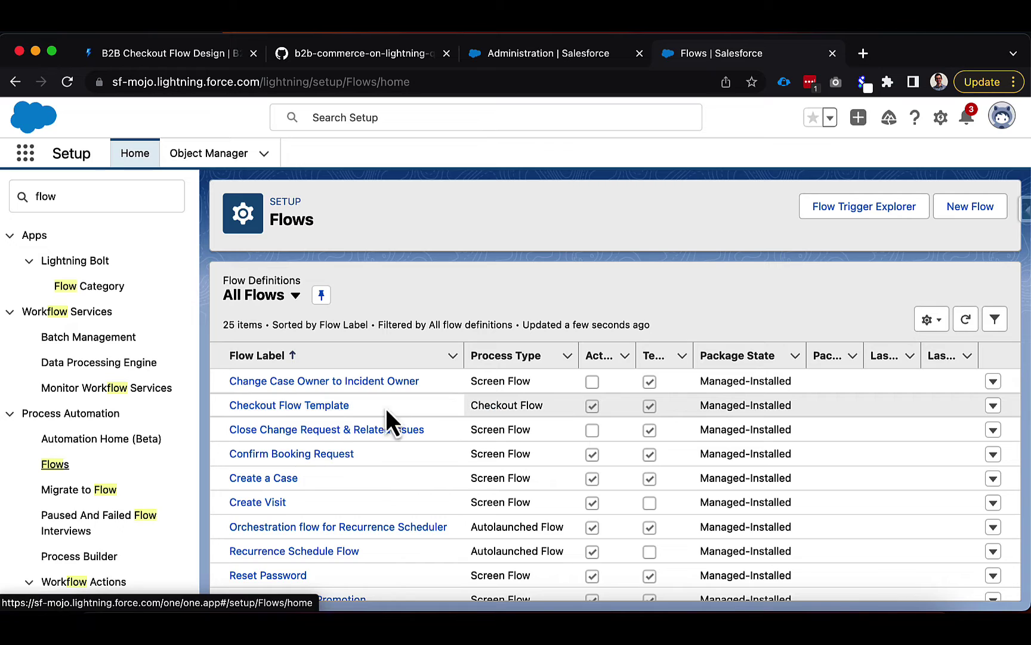
click(303, 408)
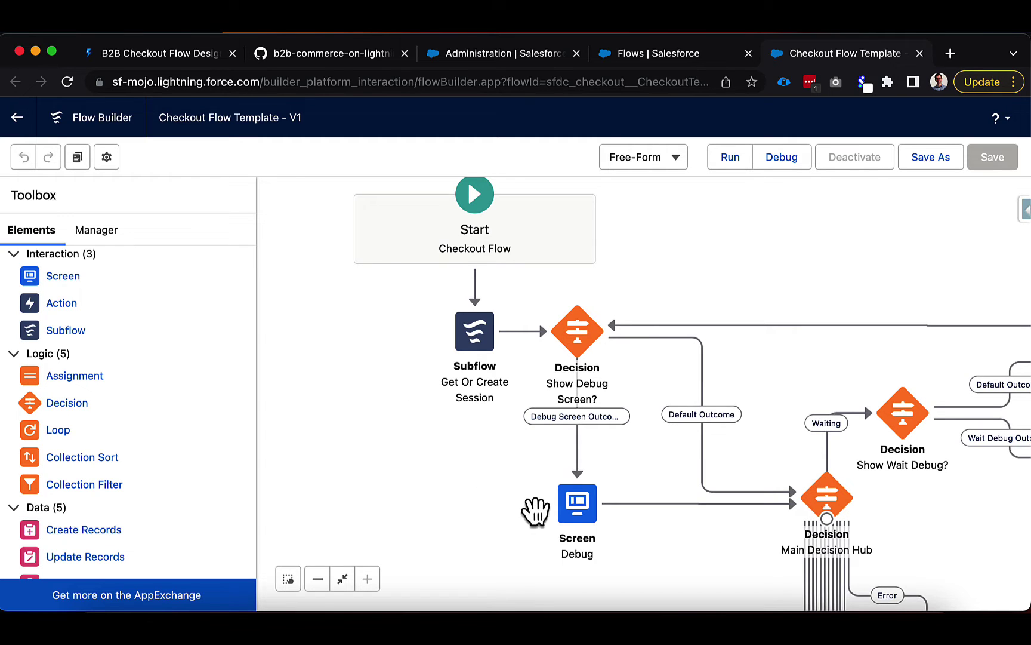
Examine how the template's Main Decision Hub branches to the checkout subflows, keeping the original element layout.
click(318, 578)
click(318, 578)
drag(699, 520, 608, 387)
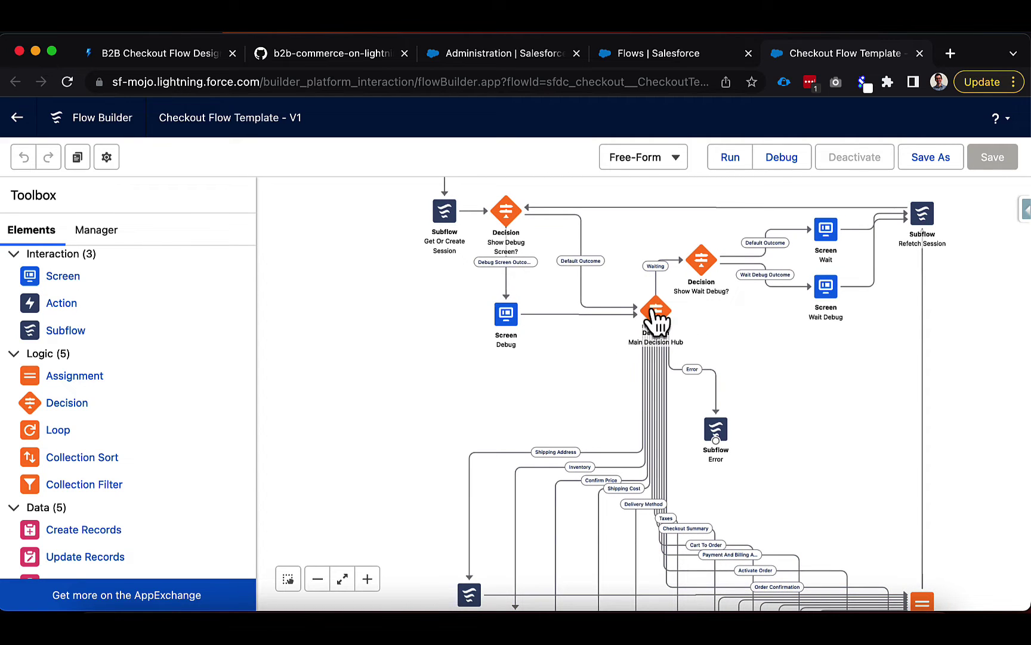
drag(534, 412, 508, 273)
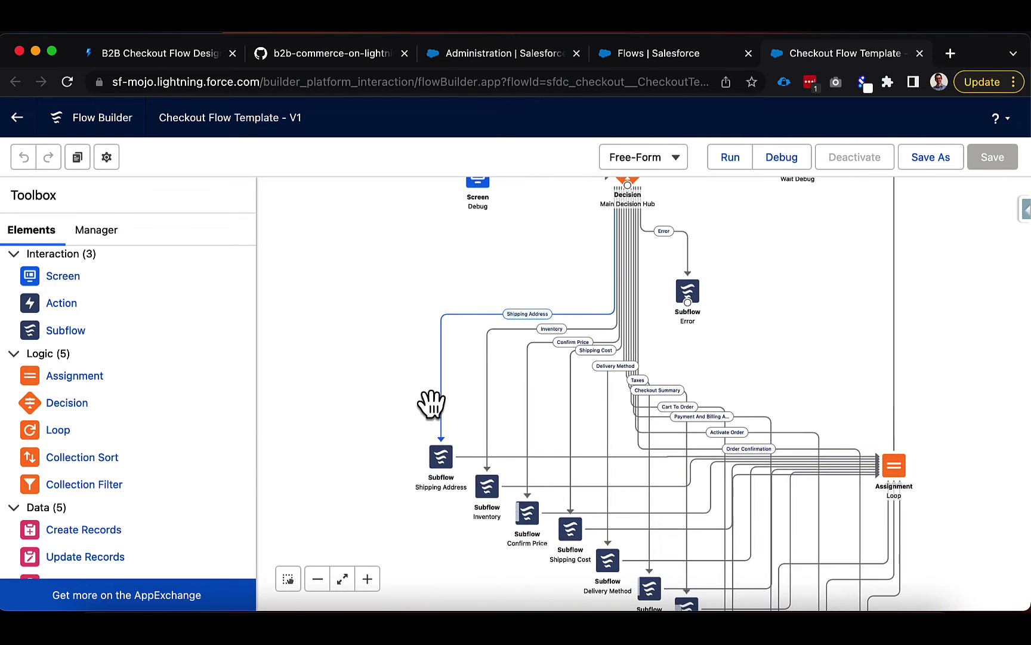
drag(439, 453, 414, 483)
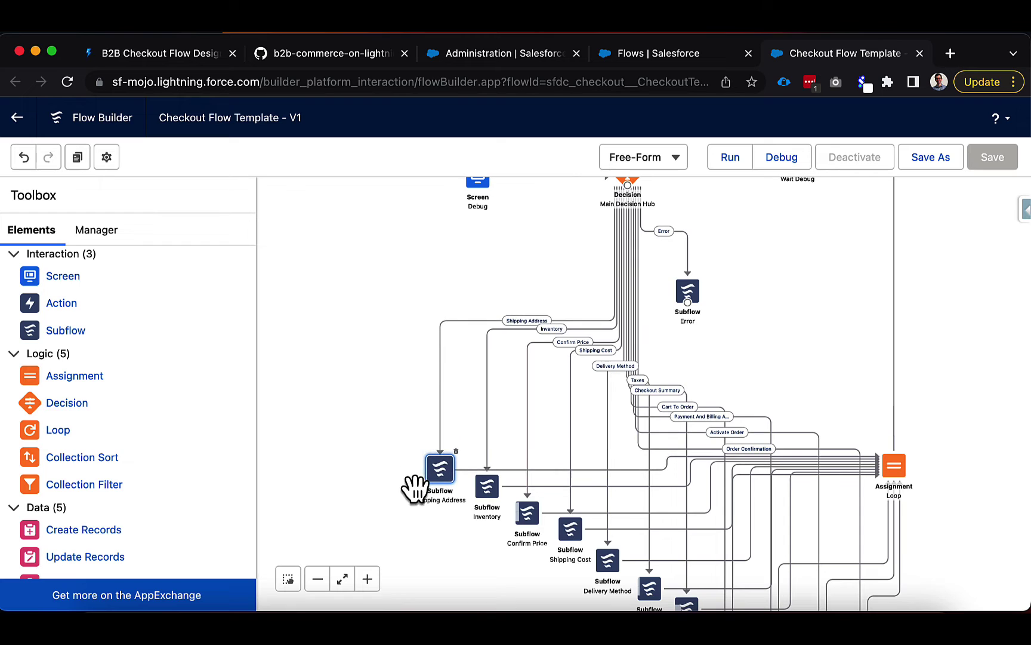
click(23, 157)
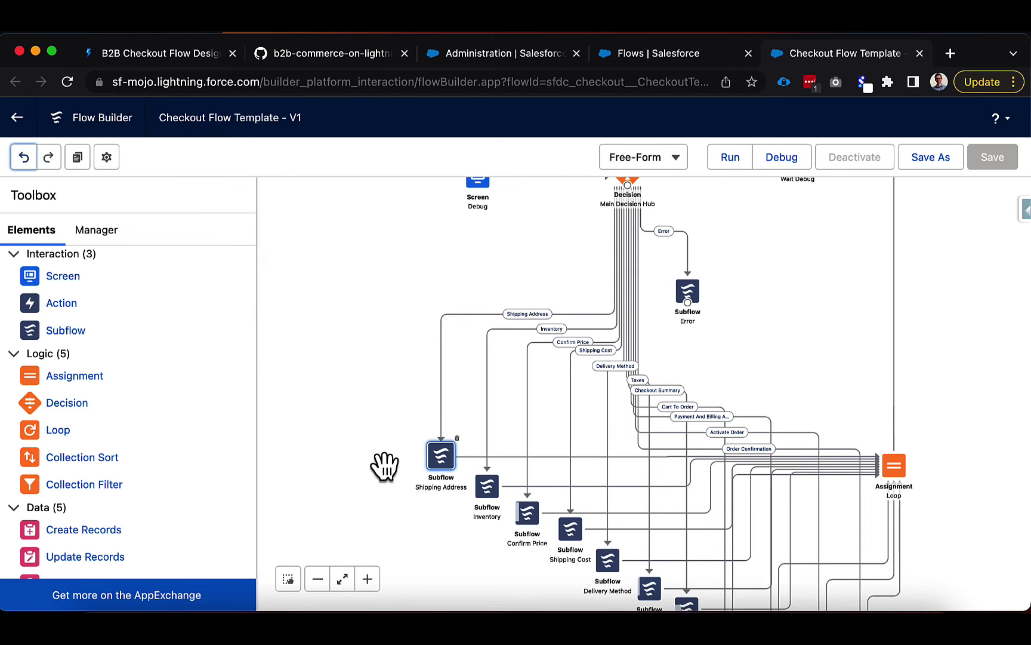
drag(400, 546, 335, 424)
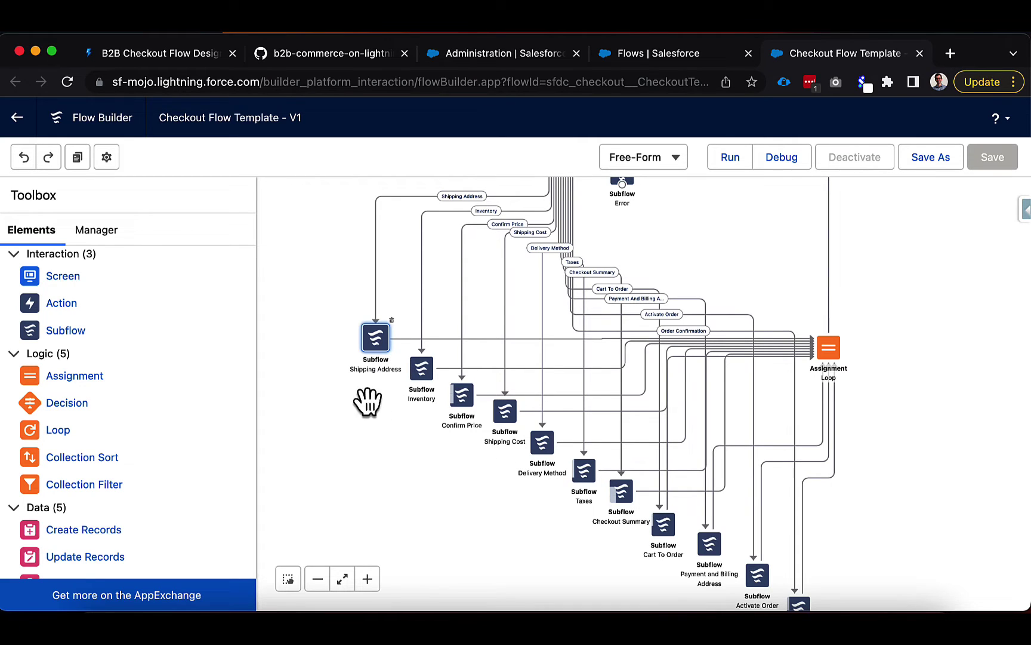
Review the input and output values of the Inventory subflow element and close its properties without changes.
double_click(424, 367)
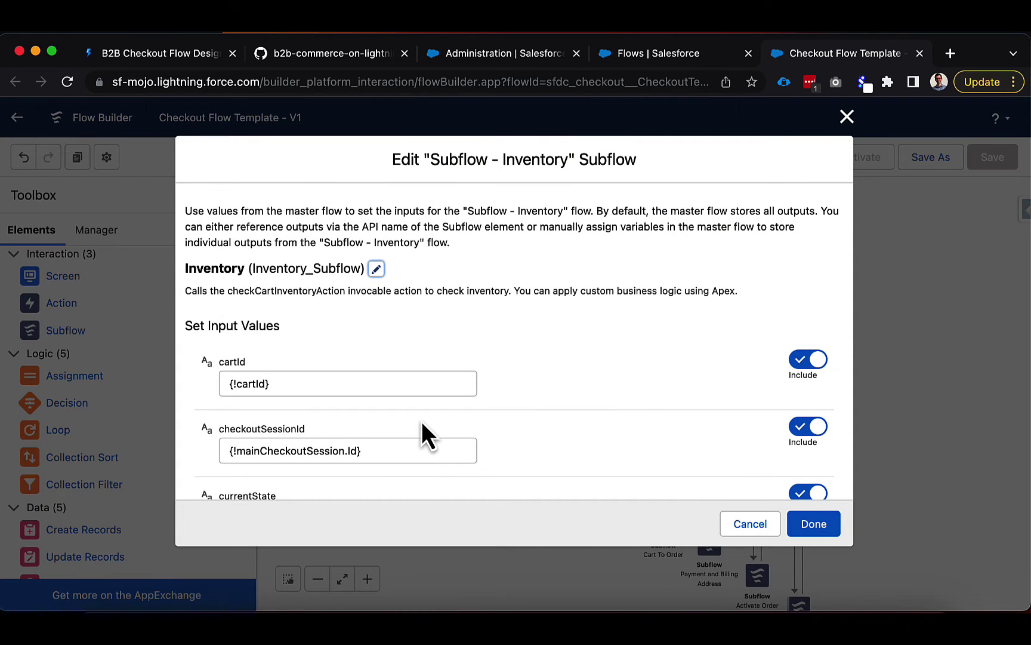
scroll(422, 421, down, 5)
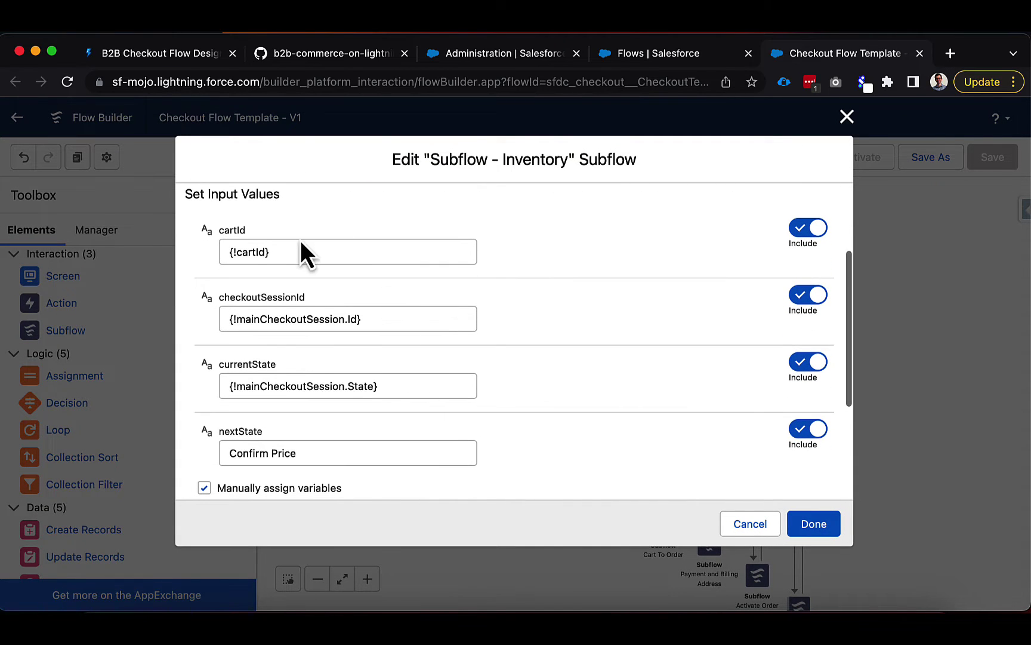
scroll(347, 244, down, 1)
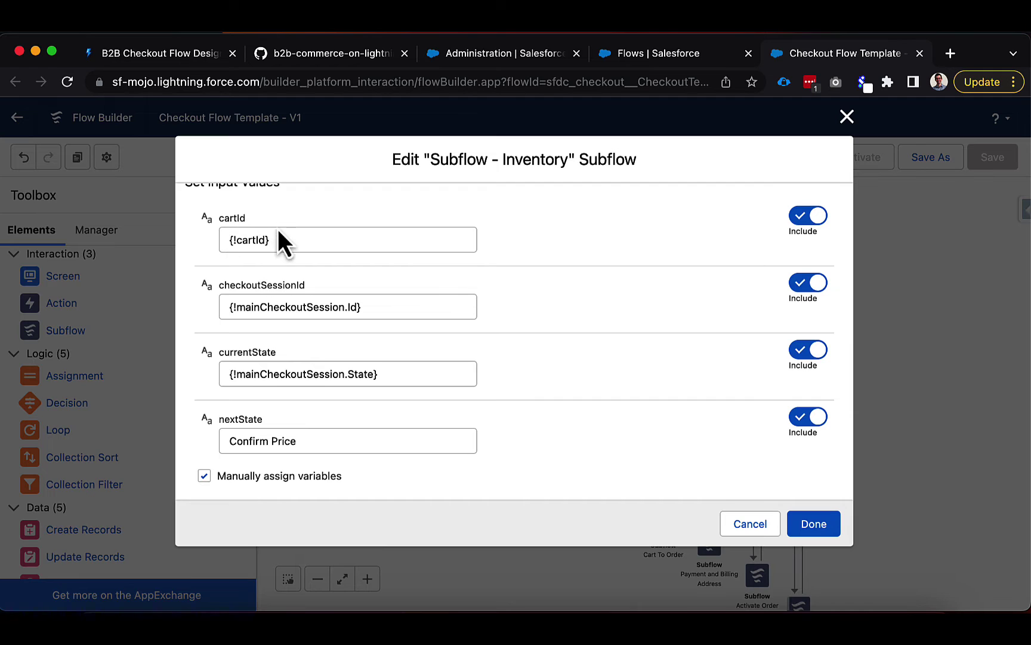
scroll(436, 298, down, 1)
scroll(417, 329, down, 3)
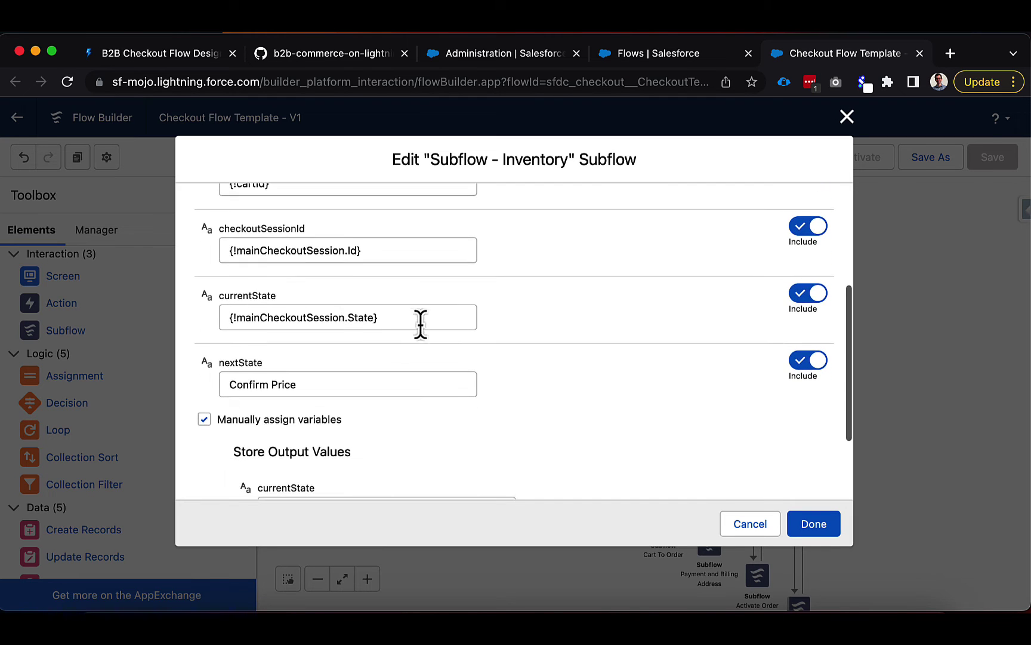
scroll(449, 400, down, 4)
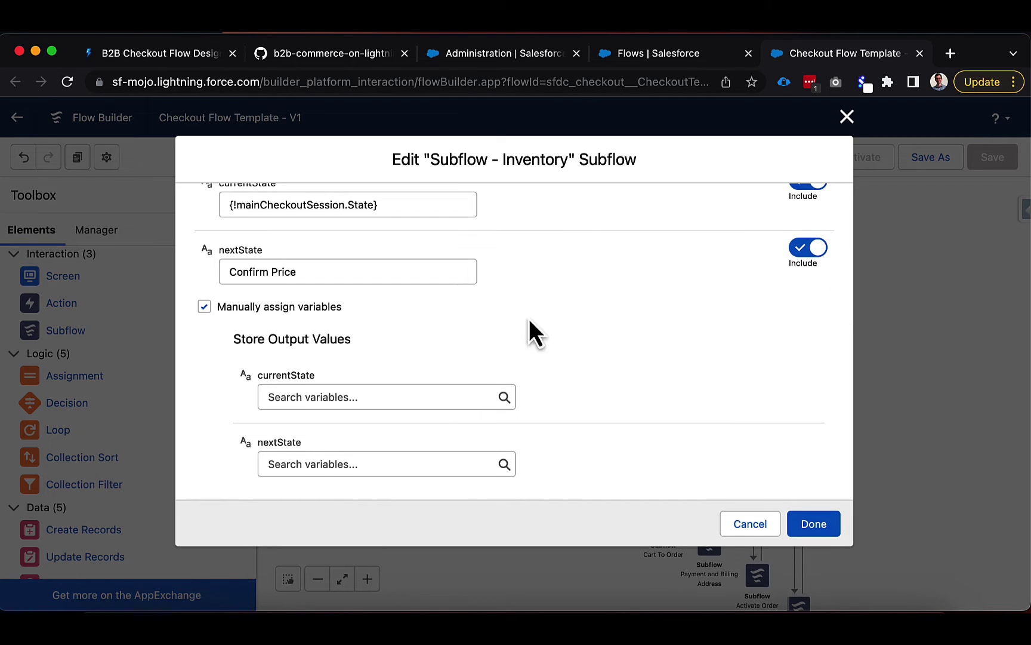
scroll(542, 306, up, 8)
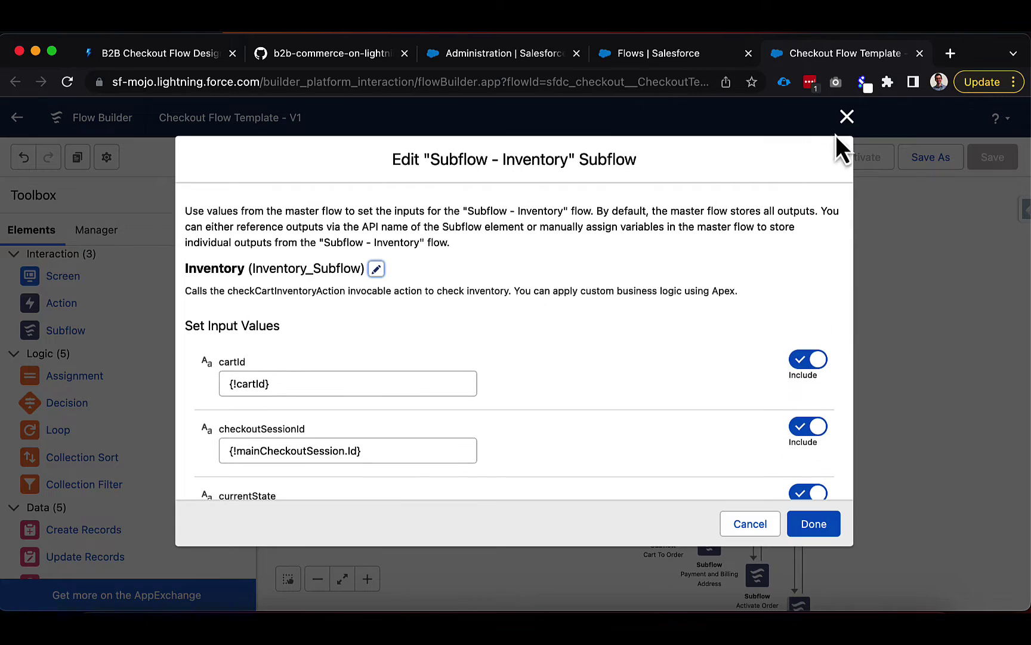
click(846, 118)
Return to the flow definitions list and open the Subflow - Inventory flow.
click(662, 59)
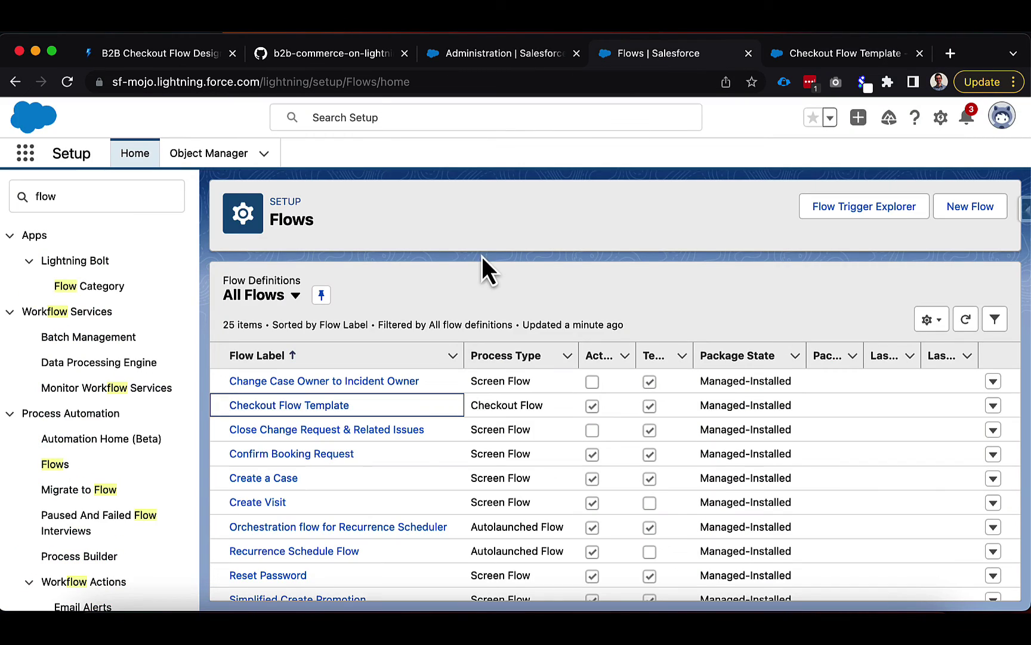
scroll(405, 500, down, 10)
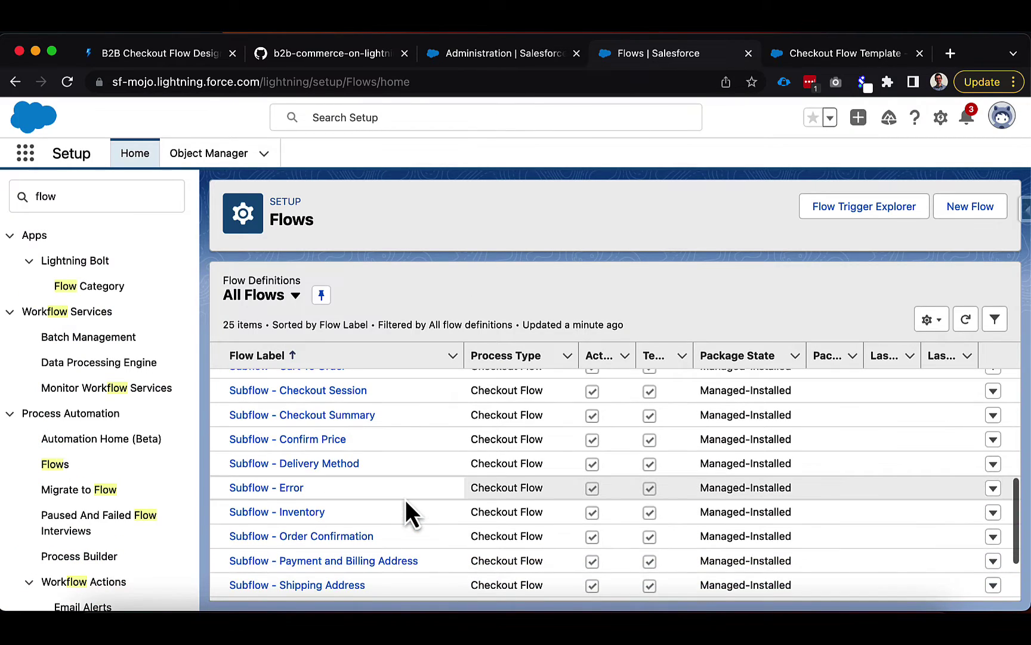
scroll(405, 500, down, 1)
click(295, 492)
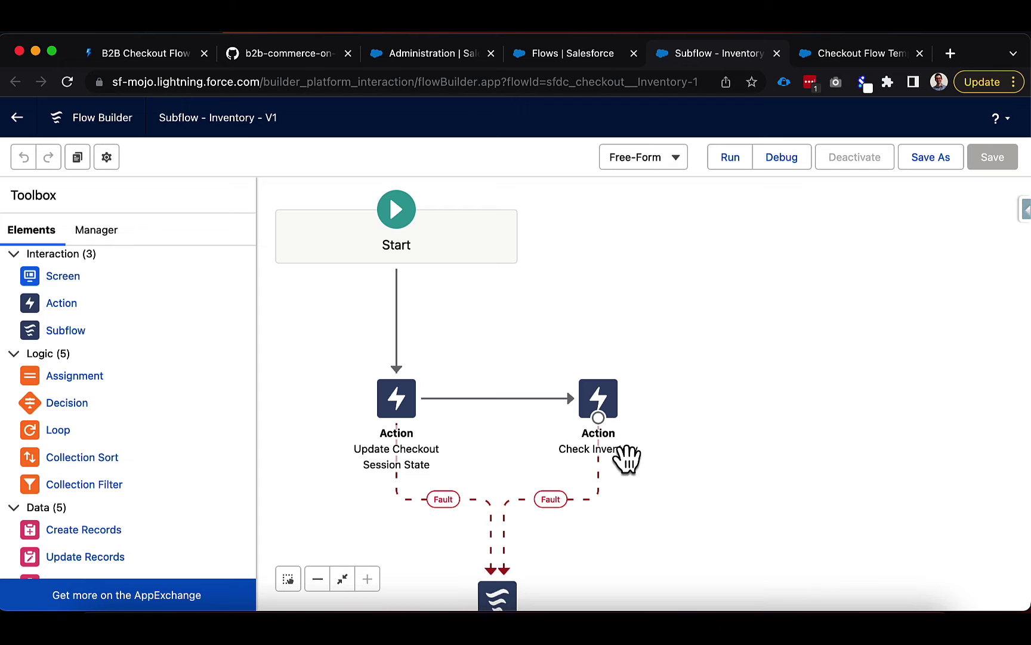
Review the Check Inventory action's input, the Tiny Homes store's inventory mapping, and the integration points in the B2B Checkout Flow Design diagram.
double_click(604, 401)
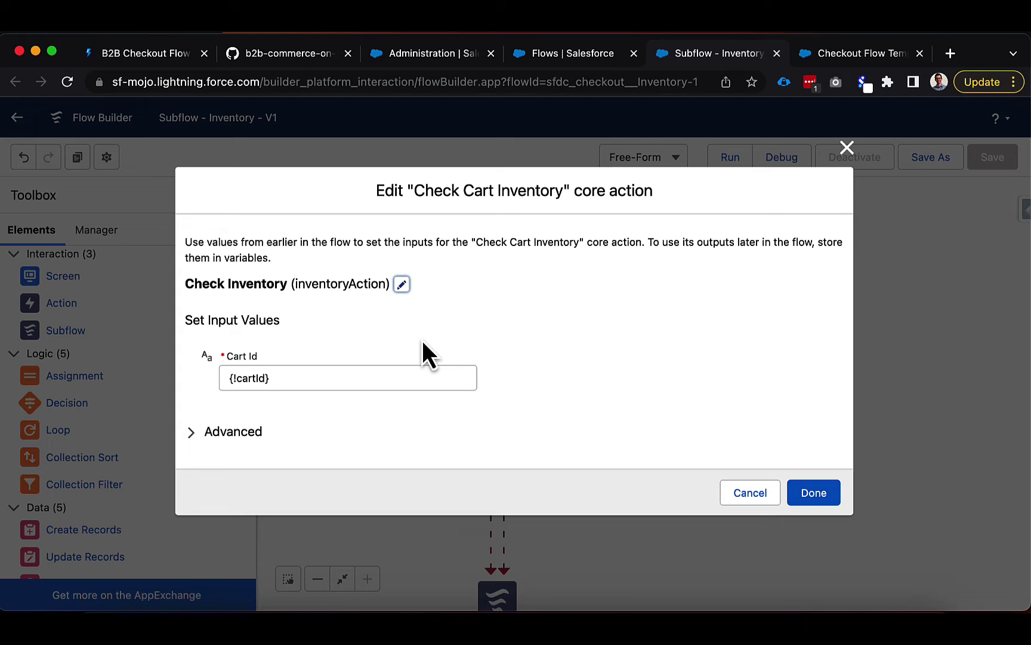
click(447, 63)
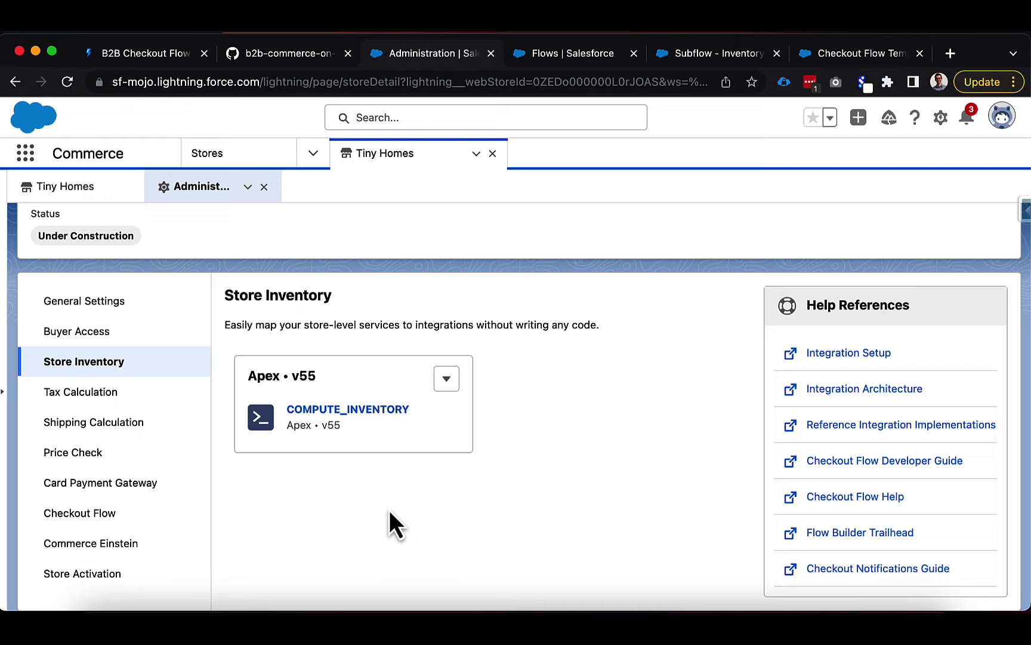
click(177, 64)
scroll(454, 274, up, 1)
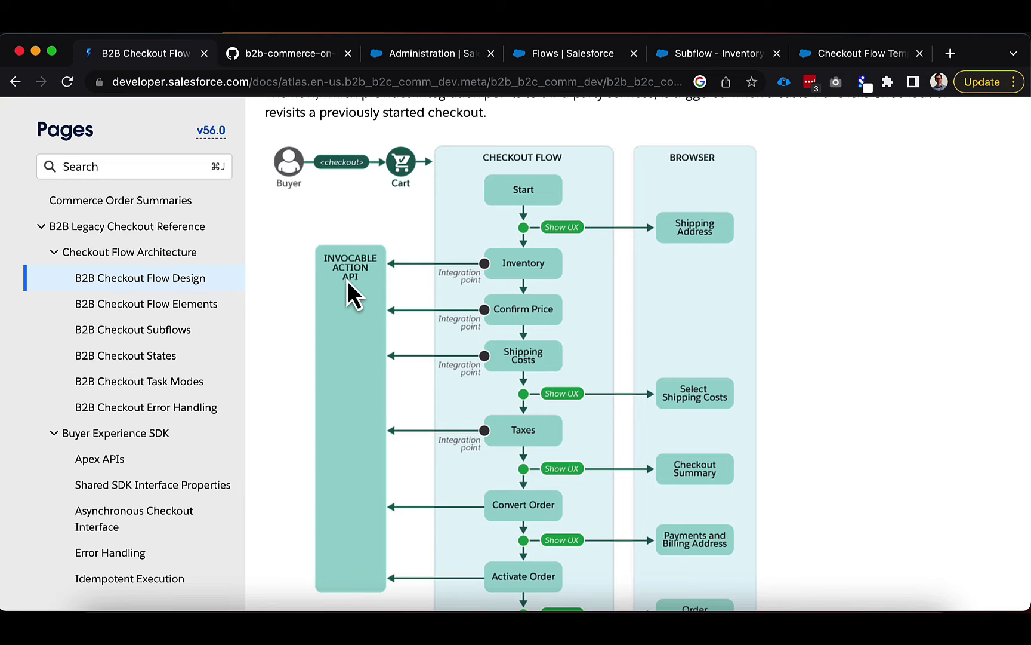
Open B2BCheckInventorySample.cls from the classes folder of the b2b-commerce-on-lightning-quickstart repository on GitHub and read the start of its code.
click(301, 62)
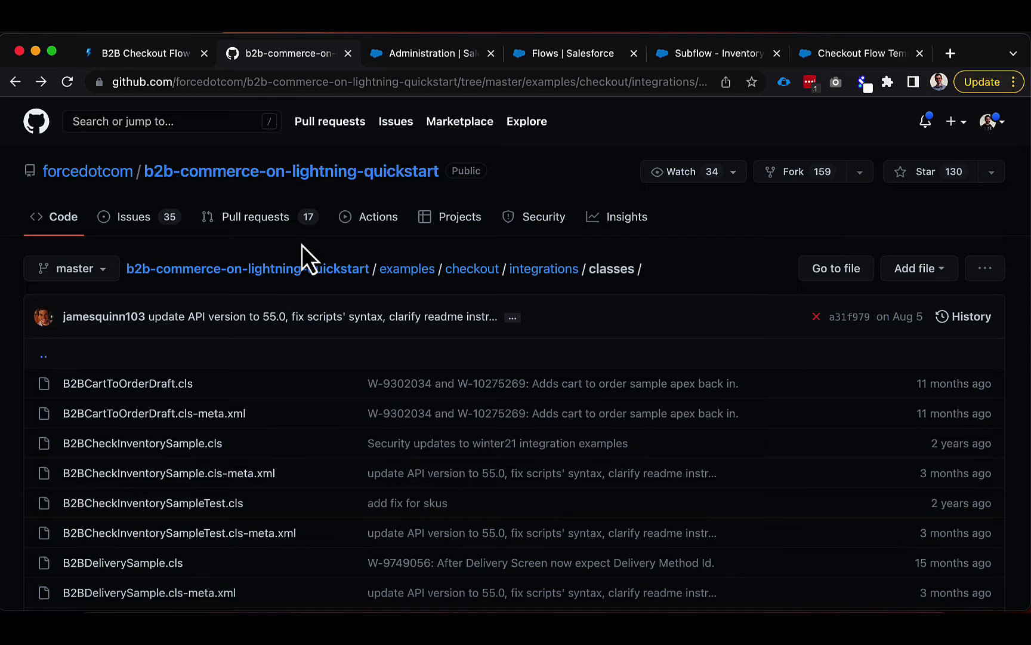
scroll(293, 364, down, 1)
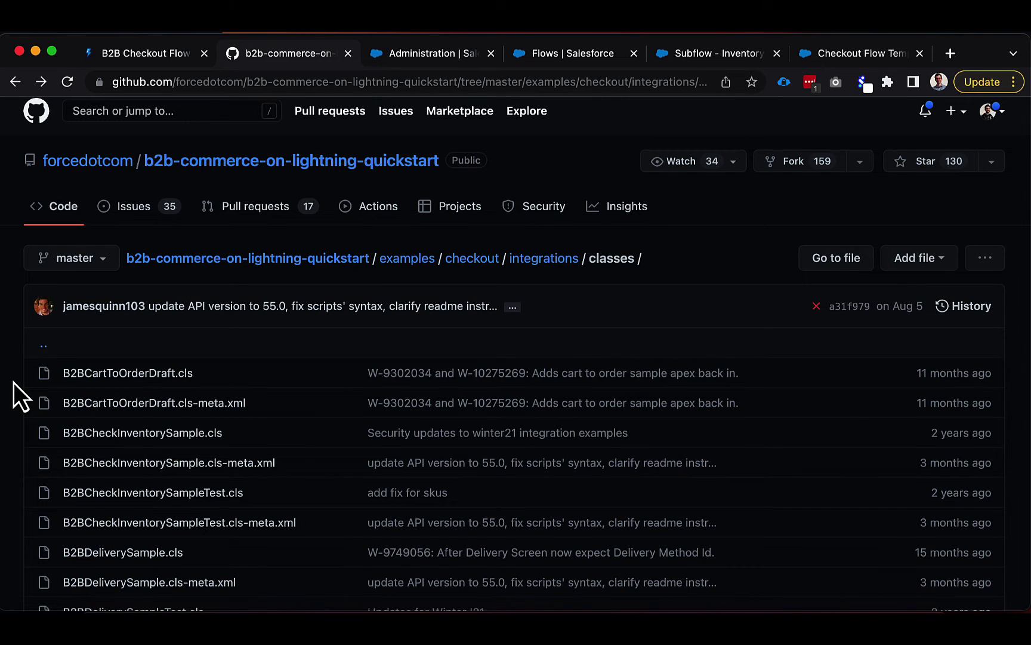
scroll(13, 382, down, 1)
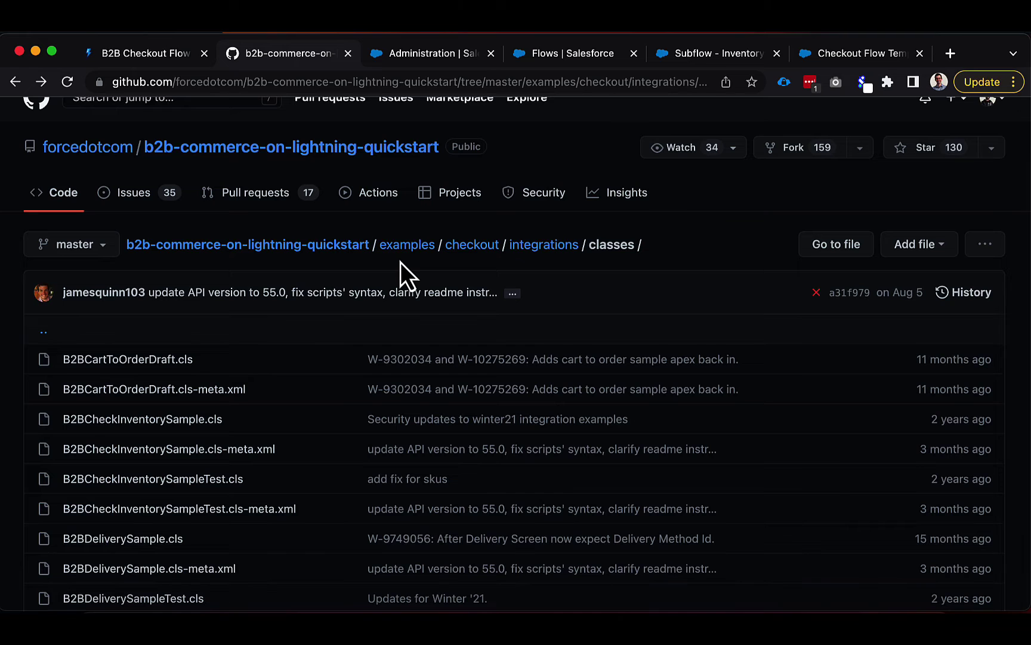
scroll(311, 364, down, 5)
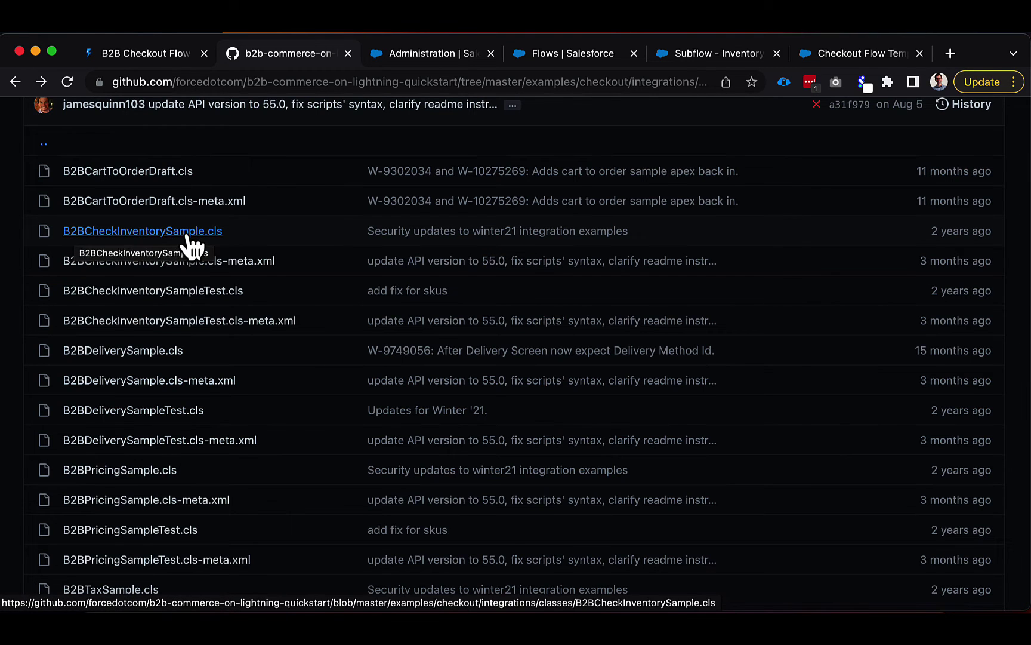
click(160, 236)
scroll(314, 458, down, 2)
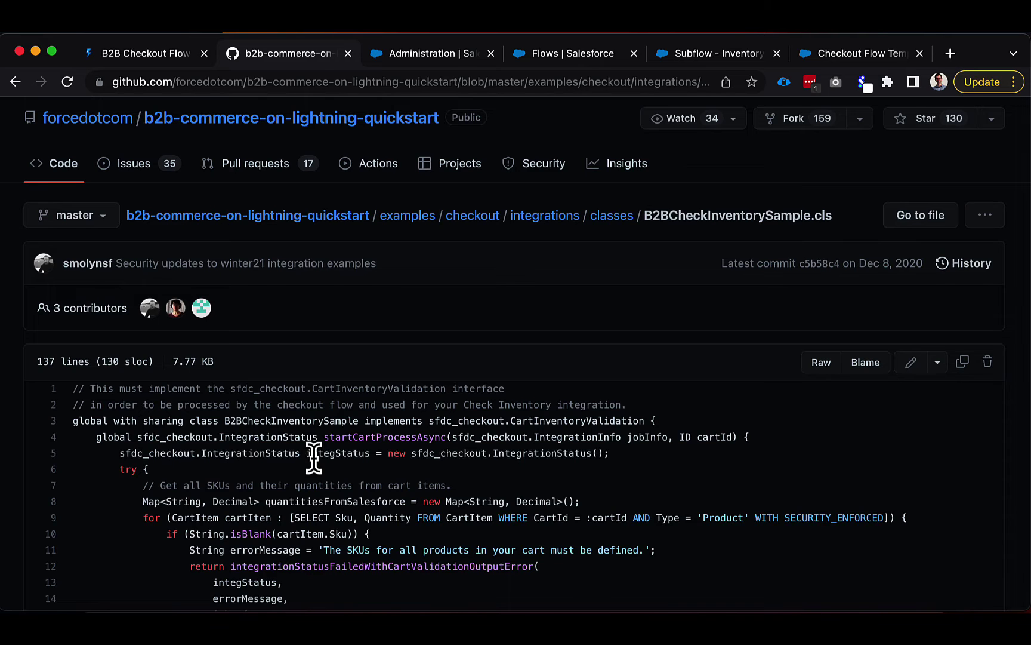
scroll(314, 457, down, 3)
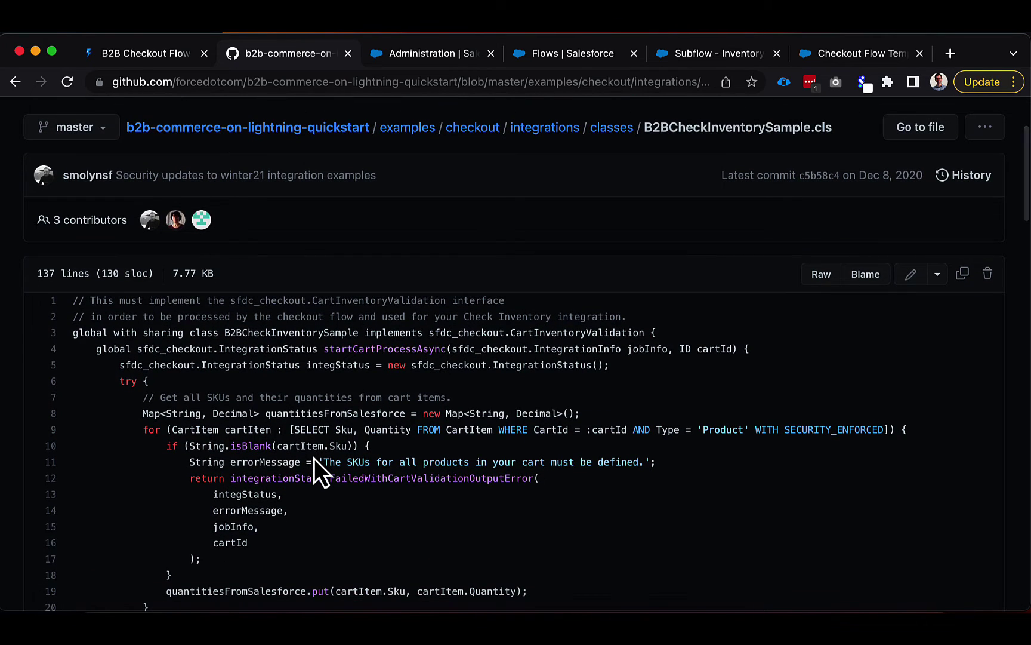
scroll(314, 458, down, 2)
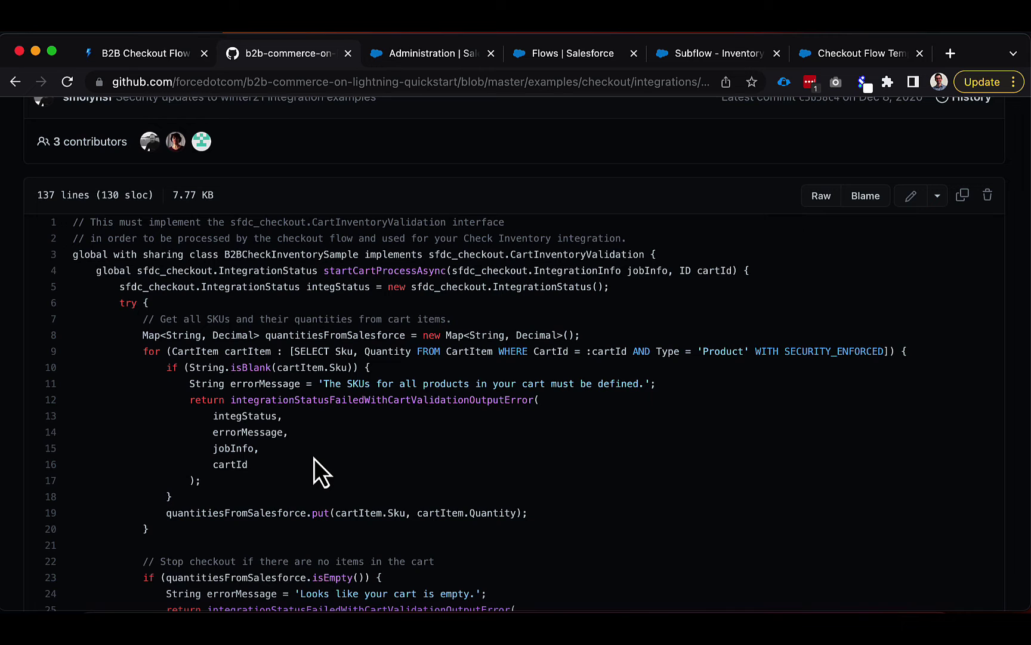
Switch to Visual Studio Code and enlarge the code area showing B2BSyncCheckInventory.cls by shrinking the file explorer and output areas.
click(425, 591)
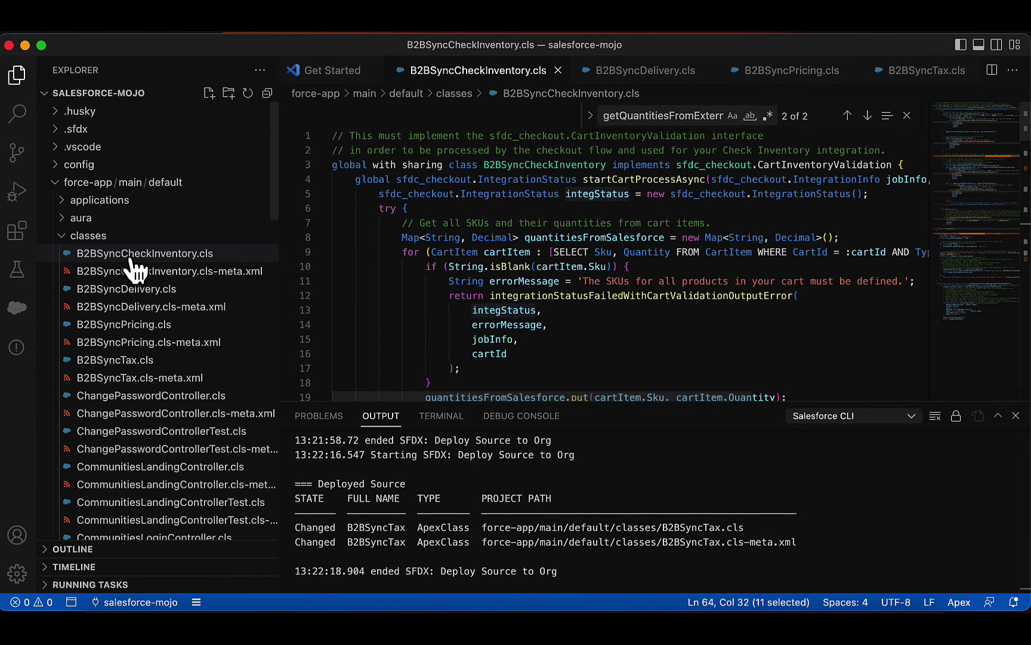
click(907, 115)
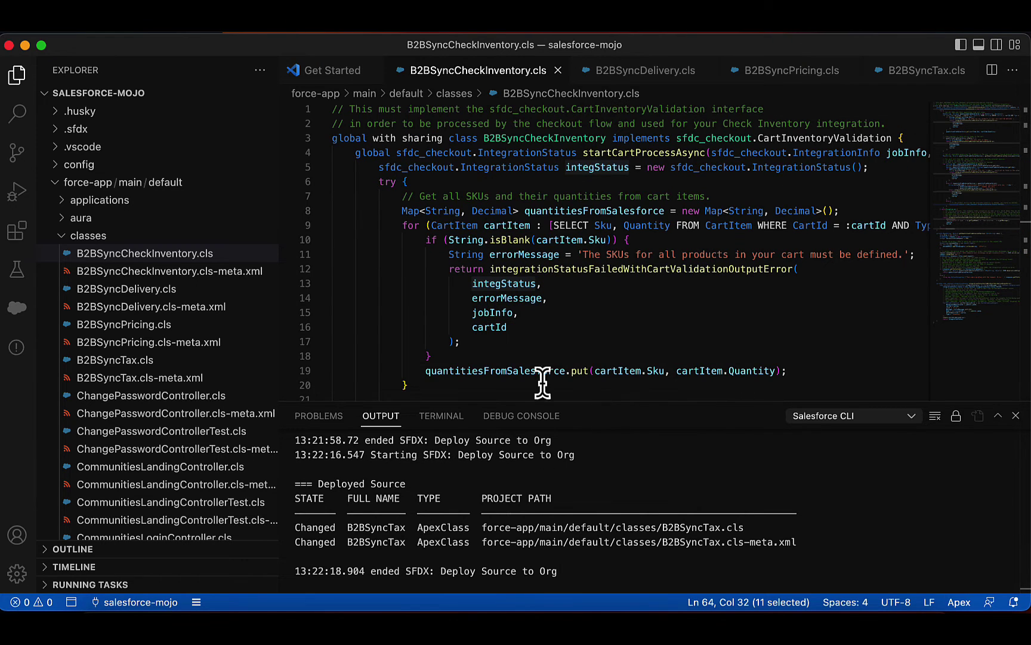
drag(278, 295, 195, 297)
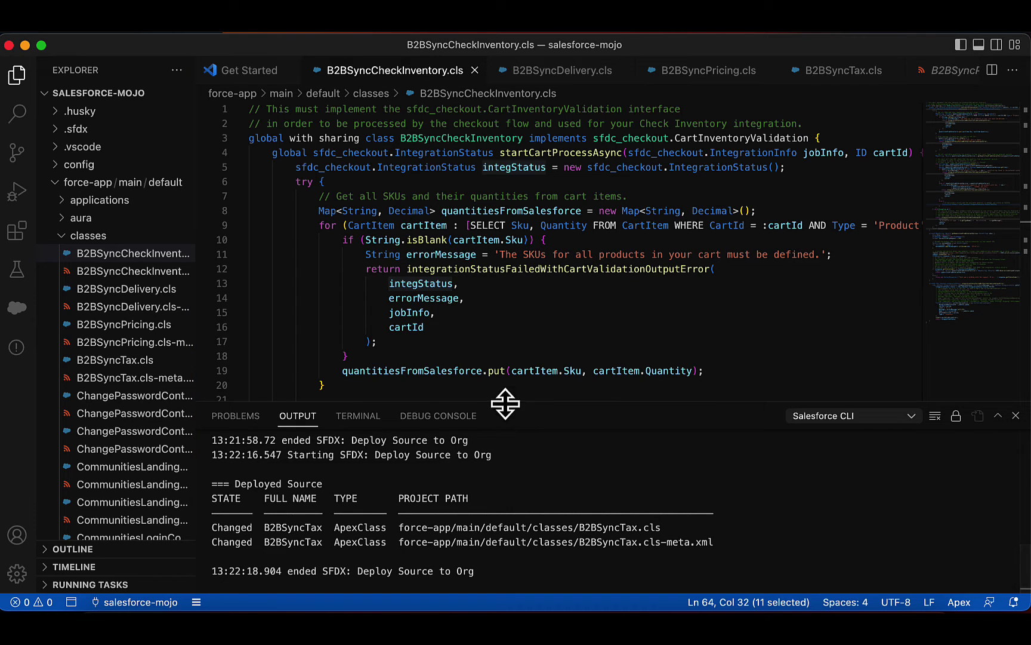
drag(506, 403, 509, 541)
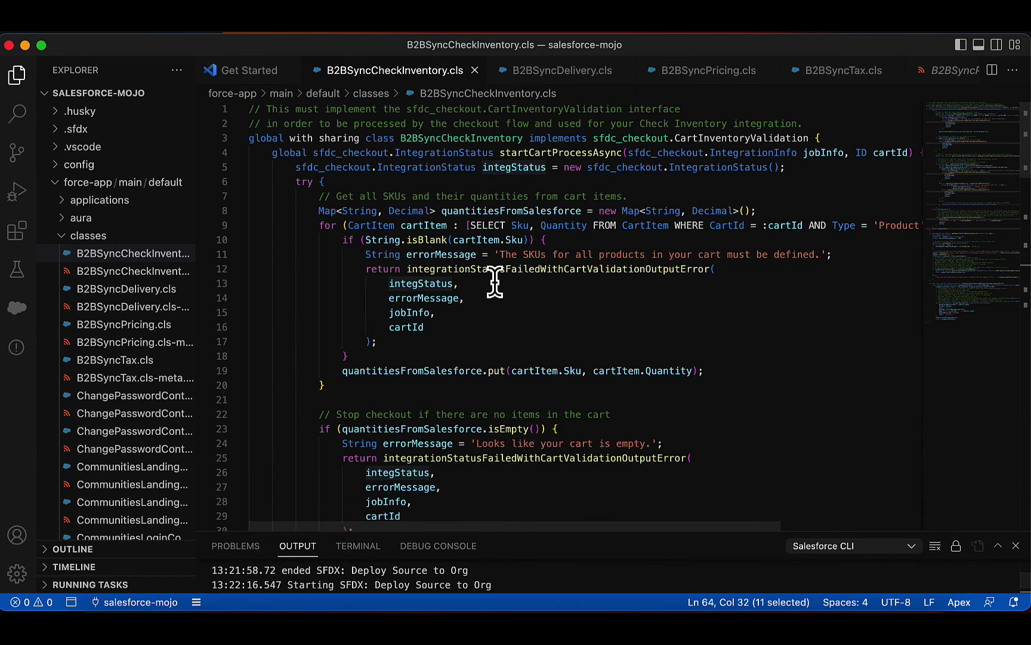
Examine the B2BSyncCheckInventory class declaration, its cartId parameter, and how it collects cart SKUs, handles empty carts and compares quantities.
double_click(465, 138)
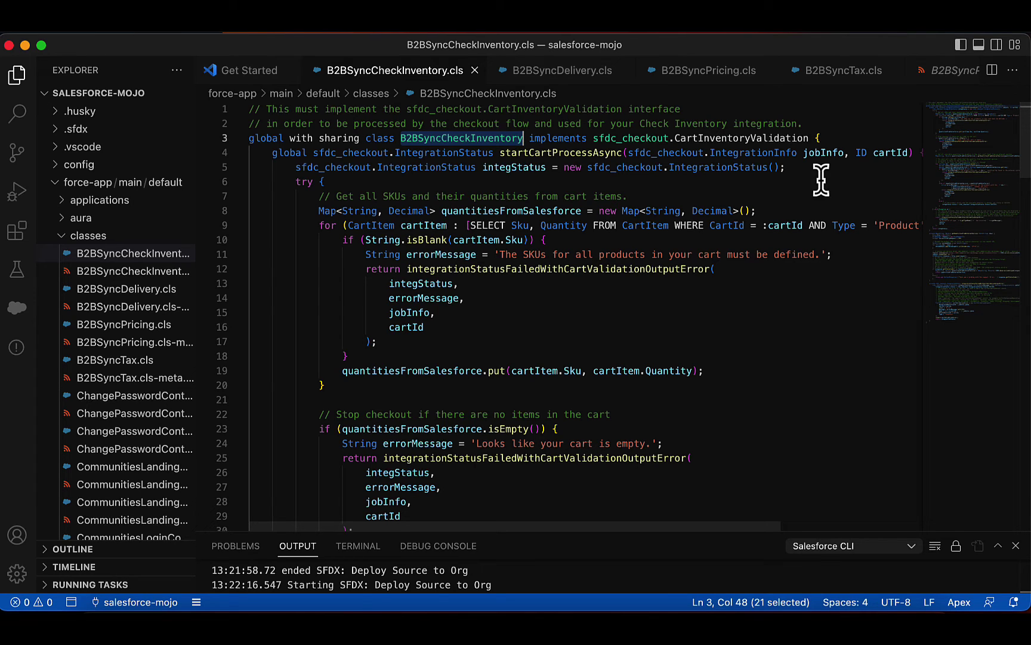
double_click(889, 152)
click(745, 182)
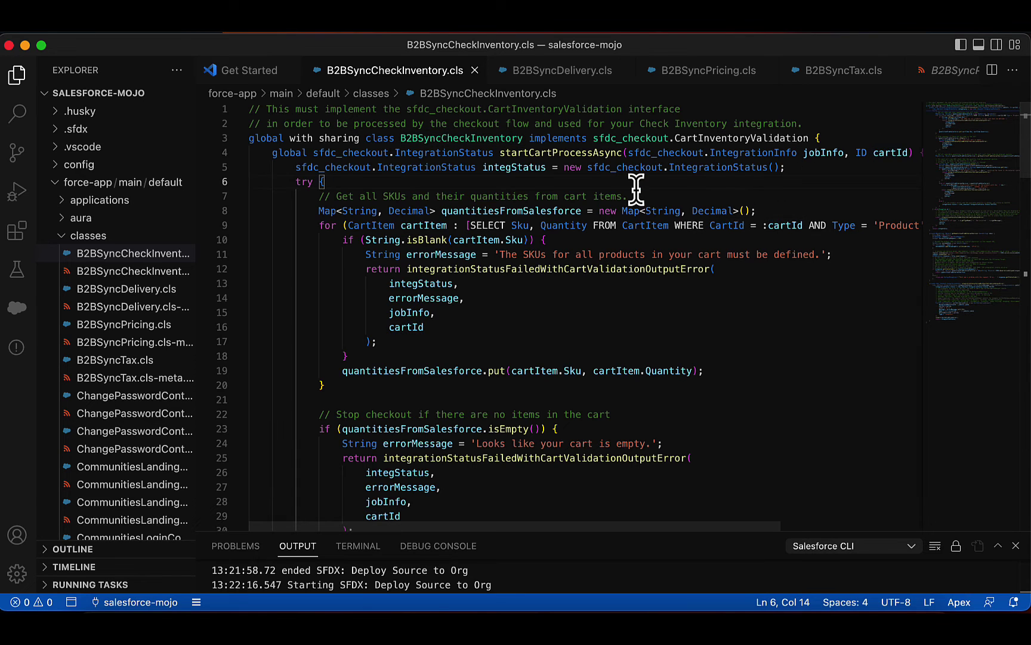
scroll(636, 189, down, 2)
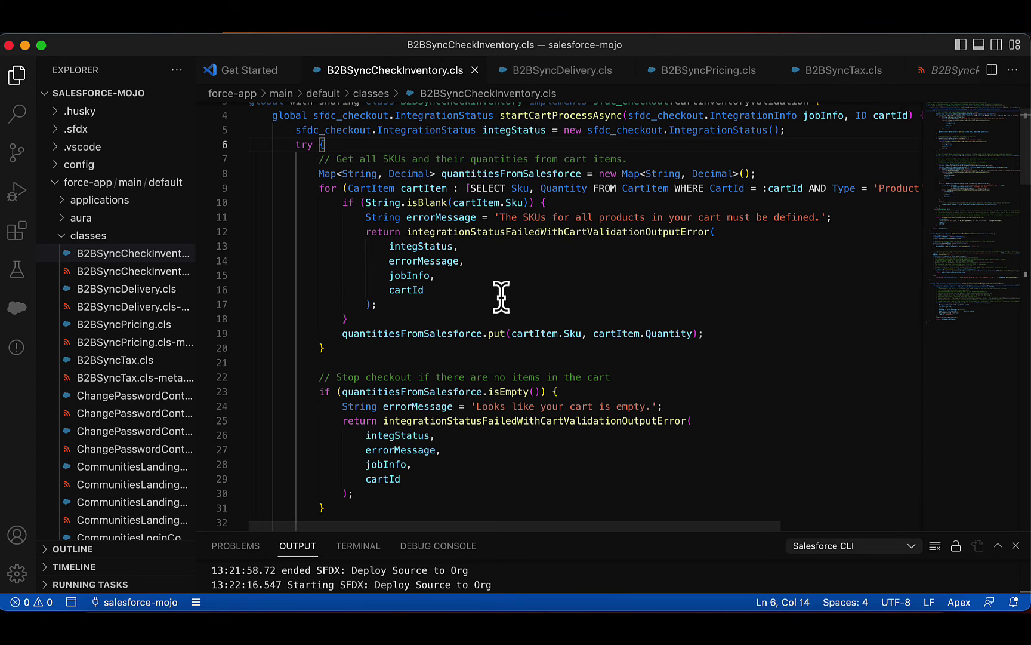
scroll(501, 297, down, 3)
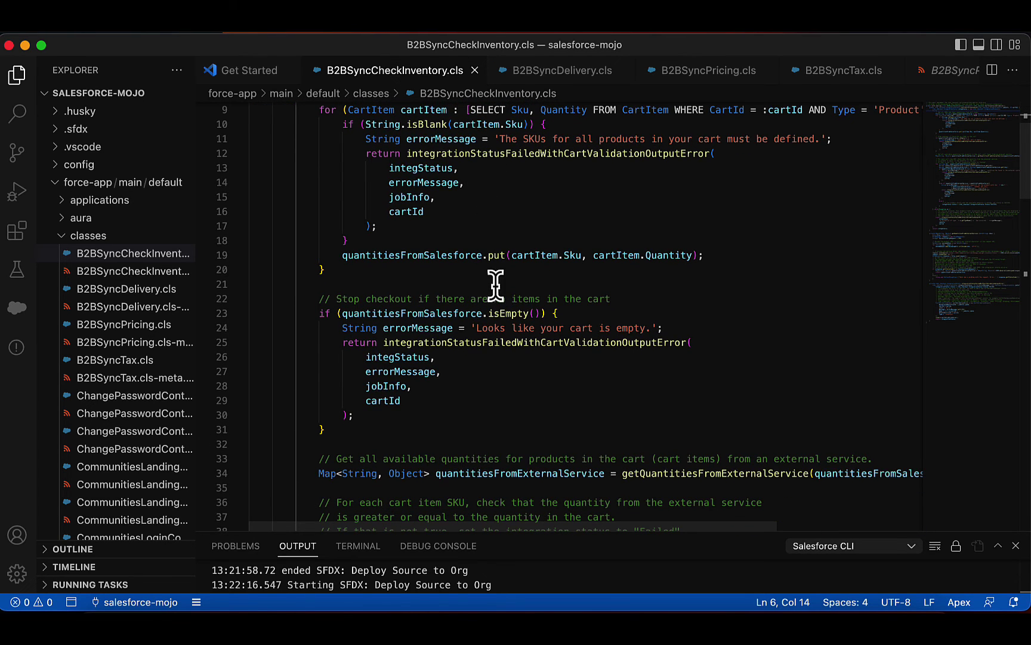
scroll(492, 280, down, 2)
scroll(470, 295, down, 1)
scroll(470, 293, up, 4)
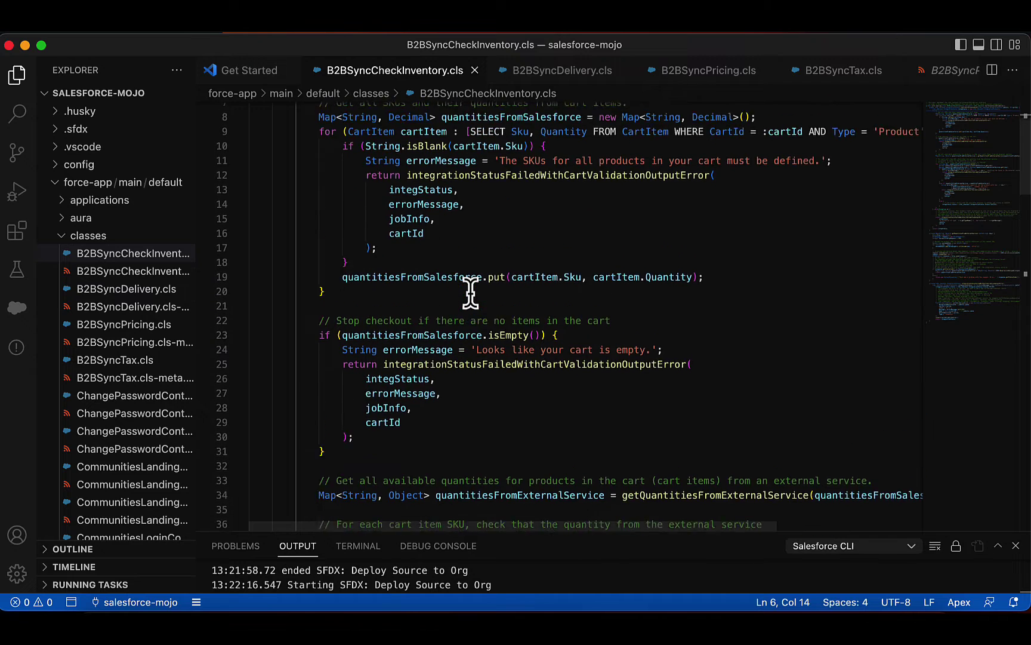
scroll(470, 293, down, 3)
scroll(539, 376, down, 3)
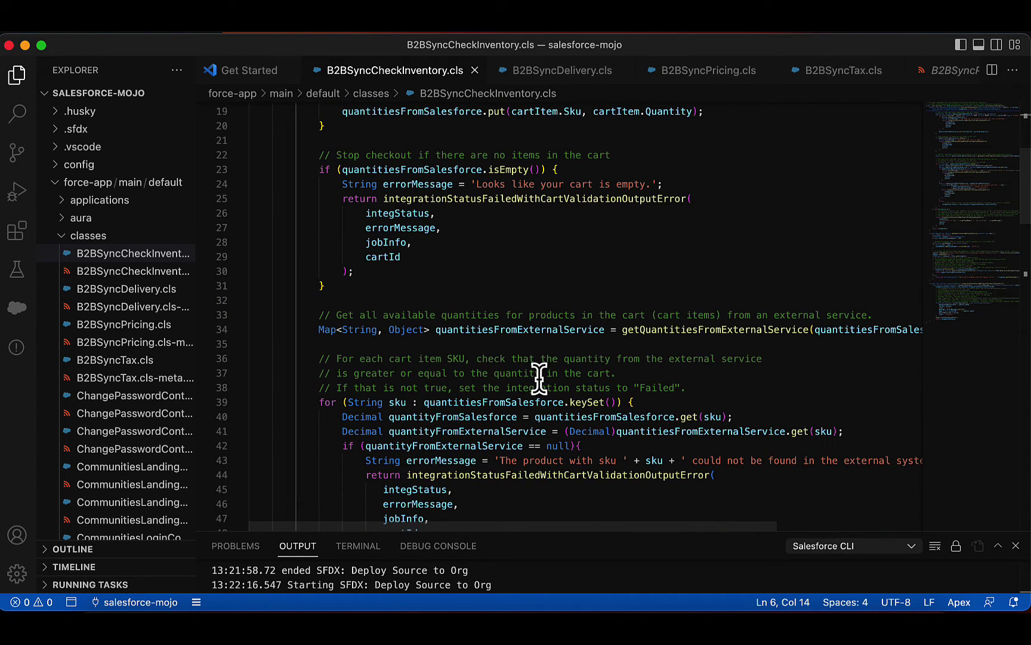
scroll(540, 378, down, 1)
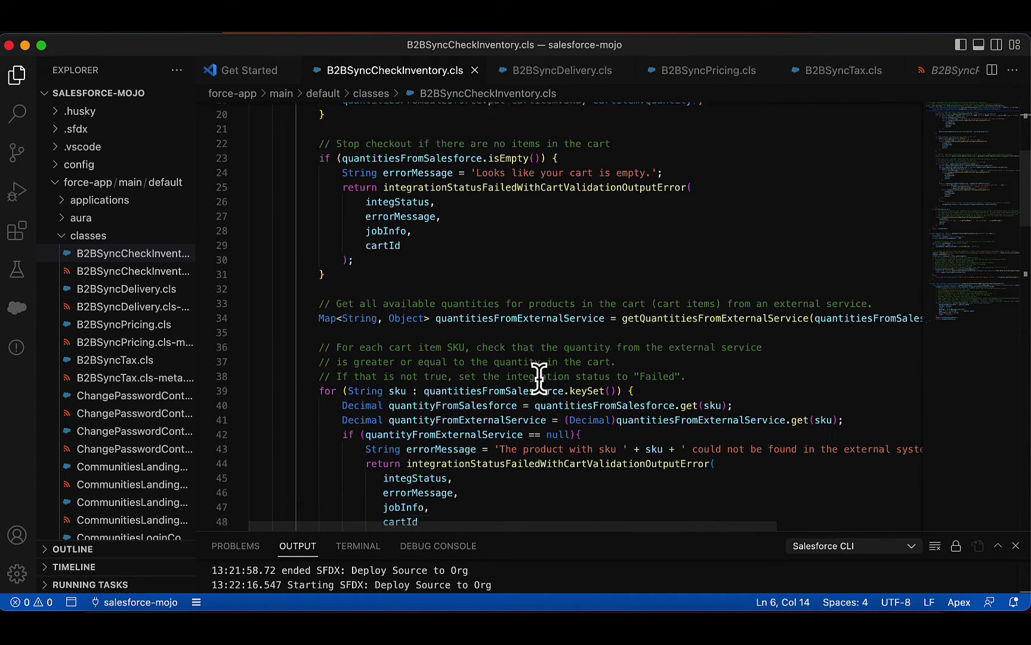
Find the getQuantitiesFromExternalService method definition and read how it requests inventory quantities for the SKUs from the external service.
double_click(634, 301)
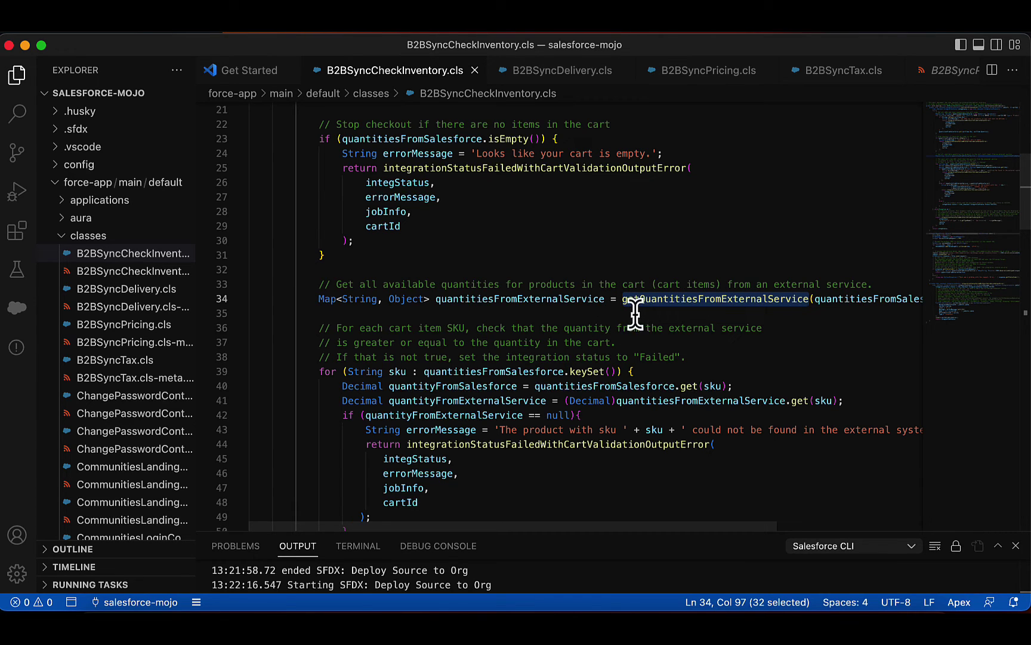
key(super+f)
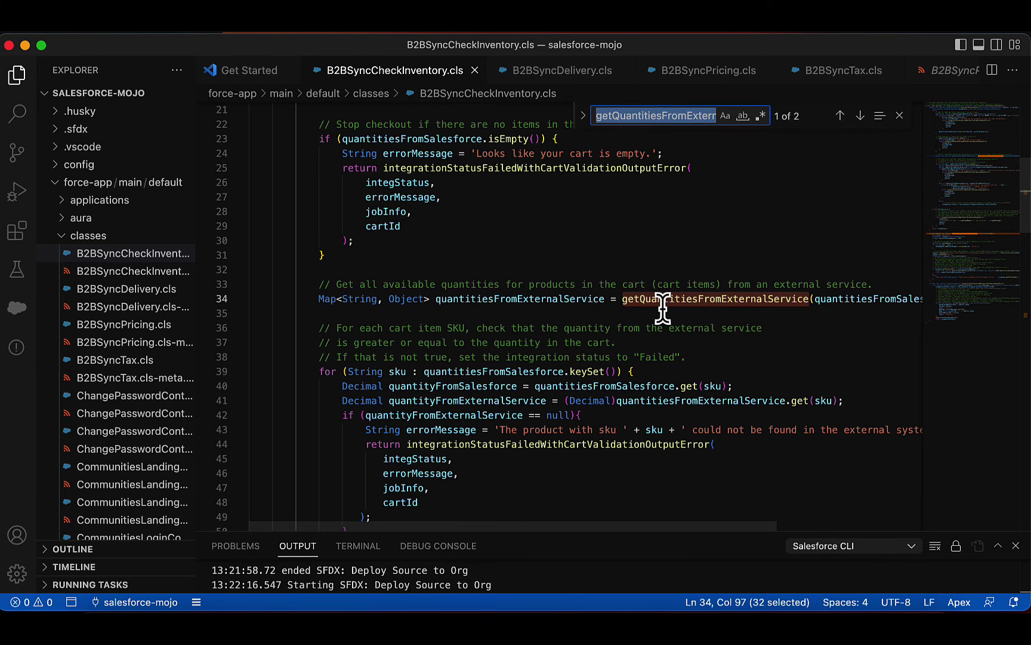
key(Return)
scroll(440, 331, down, 1)
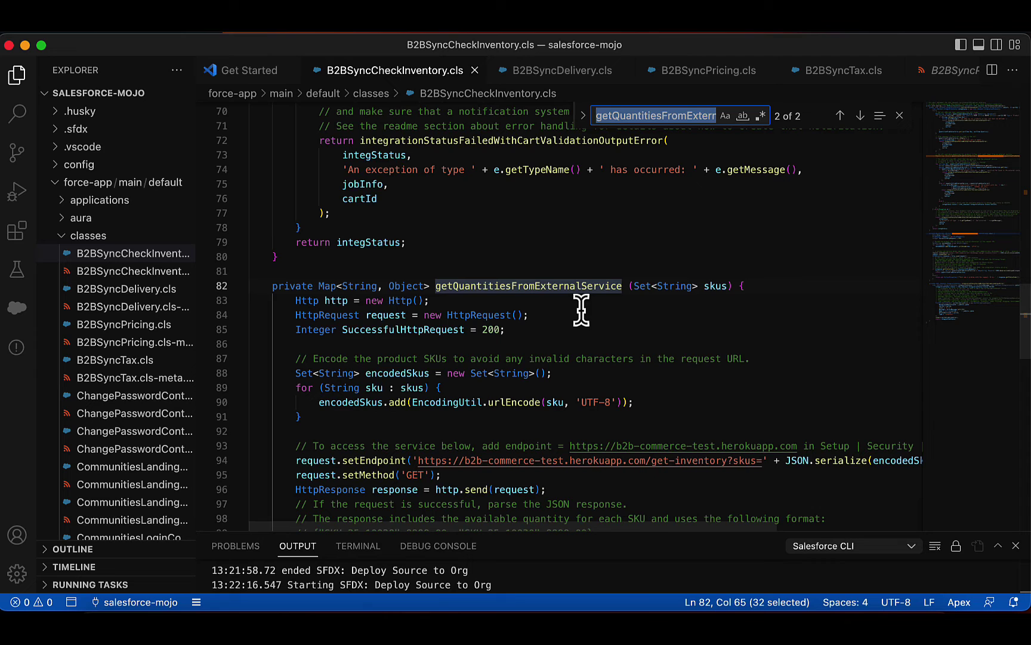
scroll(582, 309, down, 5)
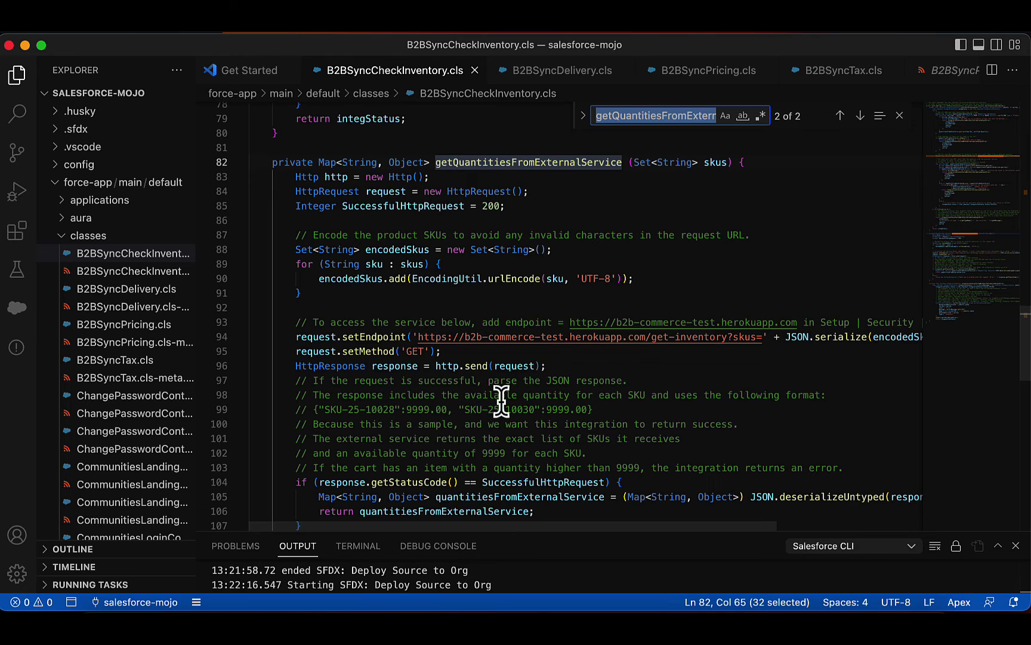
click(611, 361)
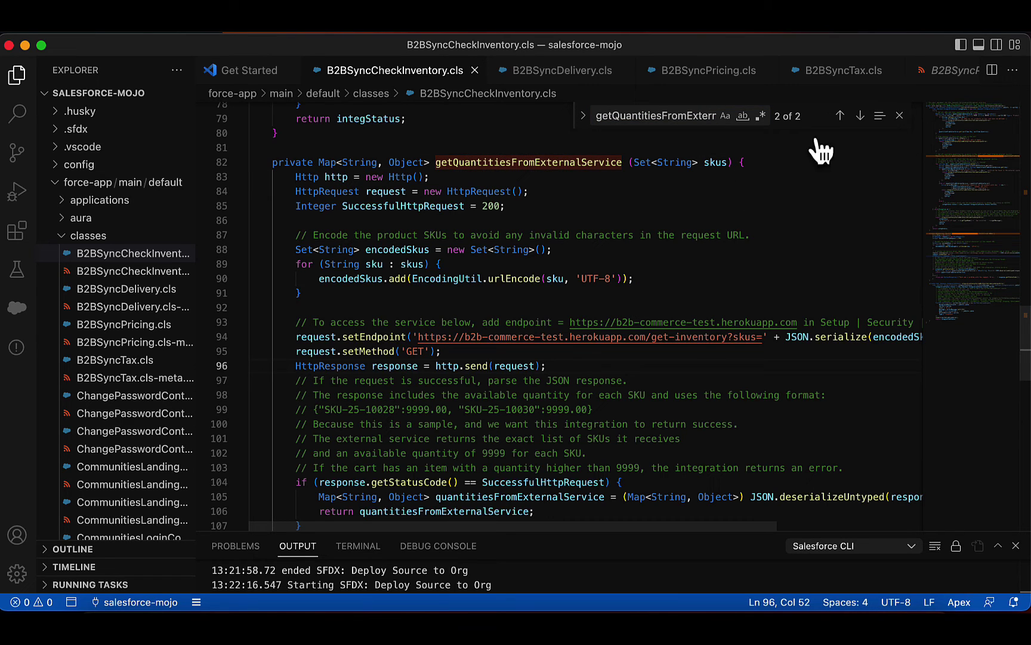
Close the in-file search and copy the entire code of the B2BSyncCheckInventory class.
click(899, 116)
key(super+a)
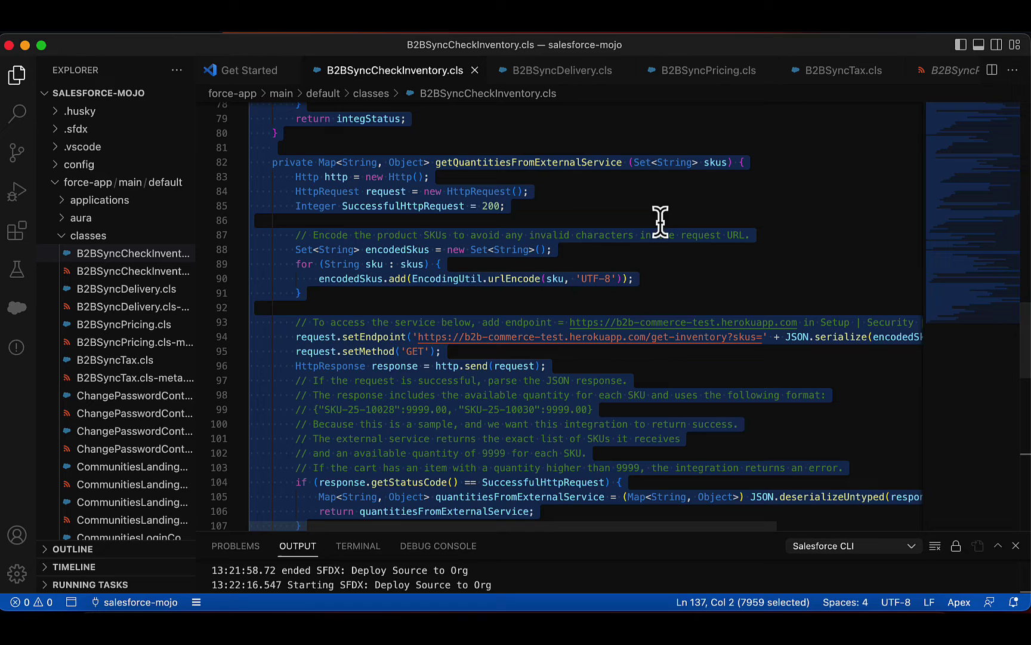
click(515, 222)
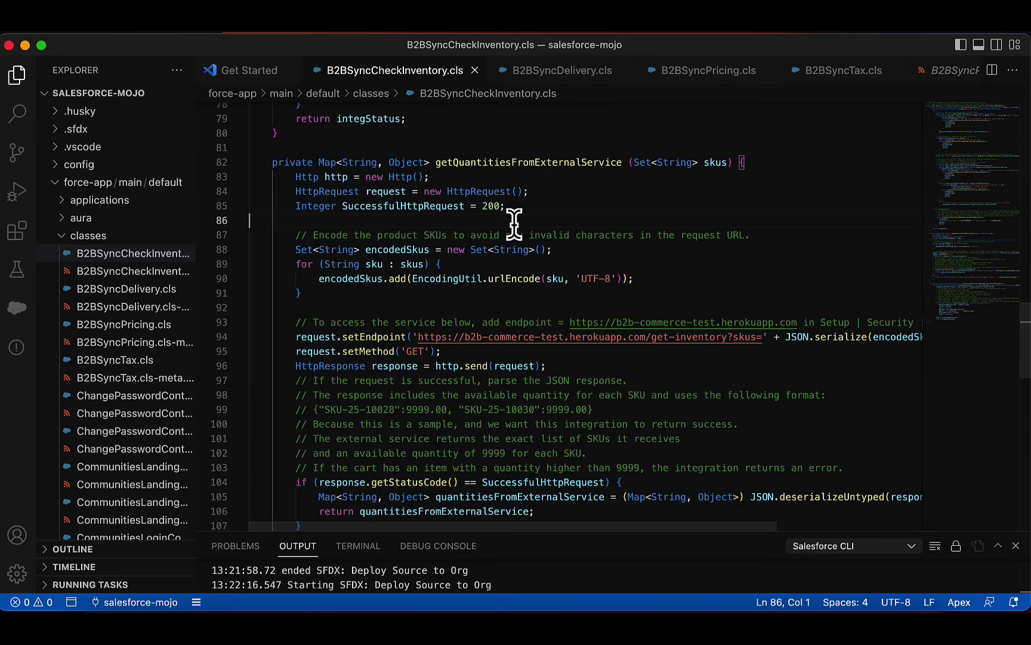
Create a new Apex class named TinyHomesCheckInventory in the project's default classes folder.
right_click(104, 235)
click(157, 497)
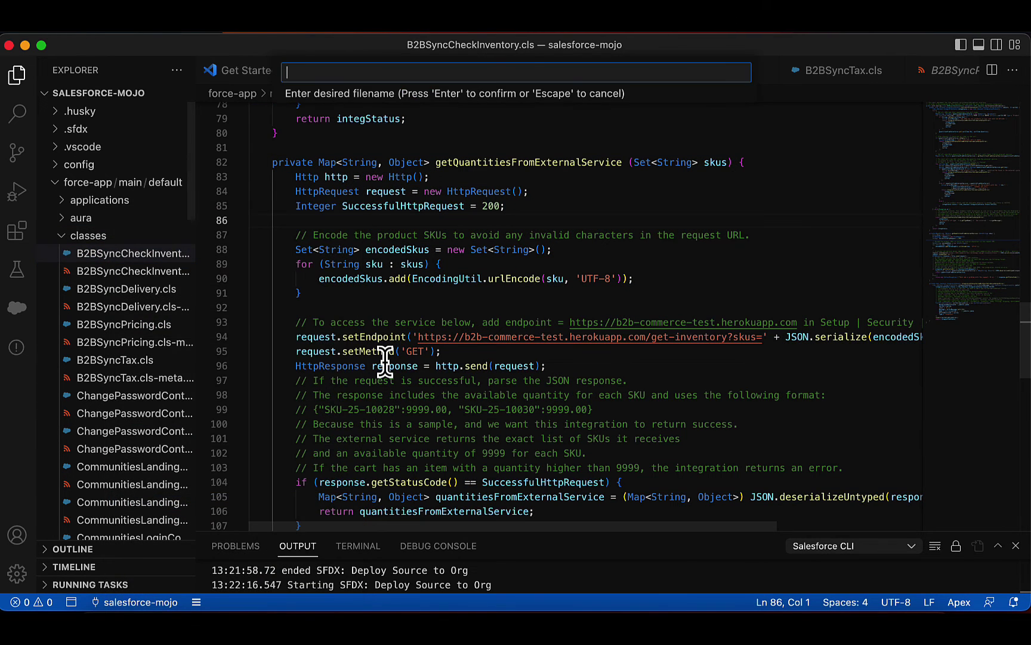
text(TinyHomes)
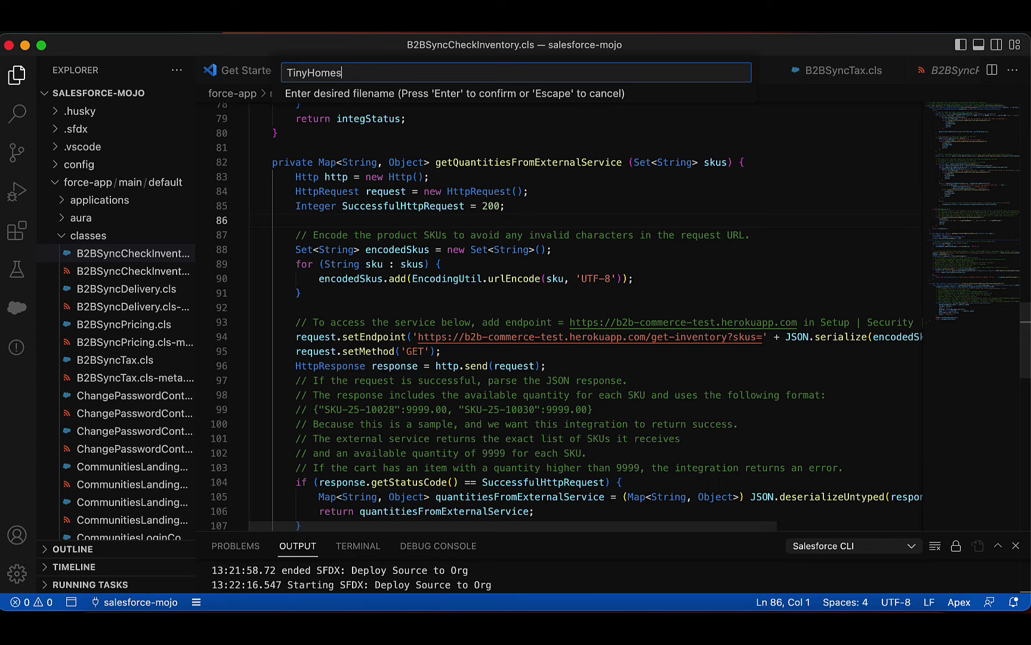
text(CheckInventory)
key(Return)
key(Return)
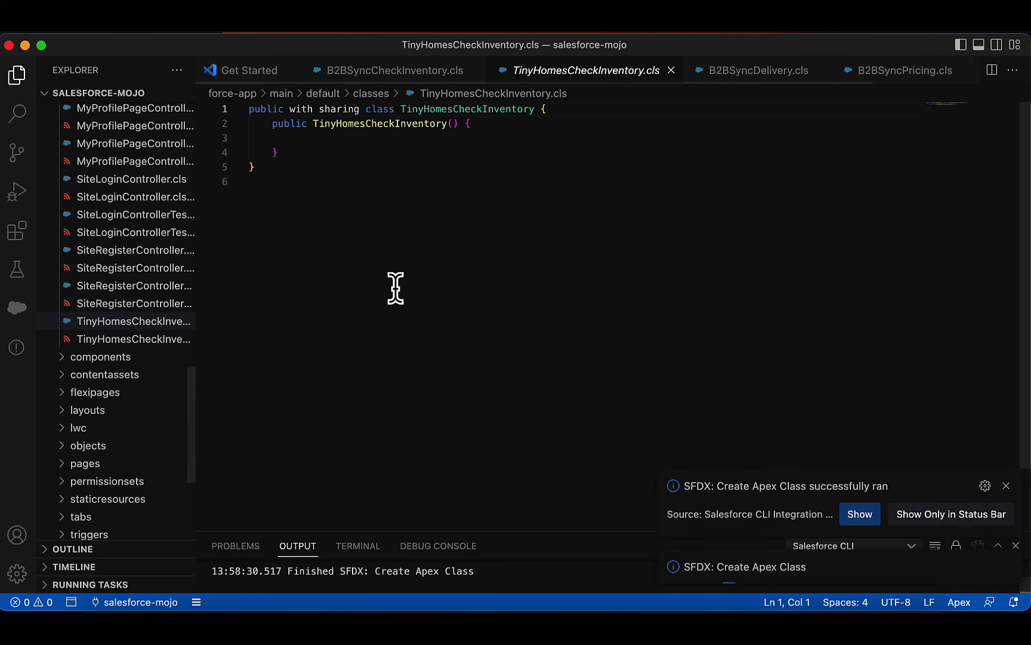
Replace the new class's boilerplate with the copied inventory code and rename the declared class to TinyHomesCheckInventory.
key(cmd+a)
key(cmd+v)
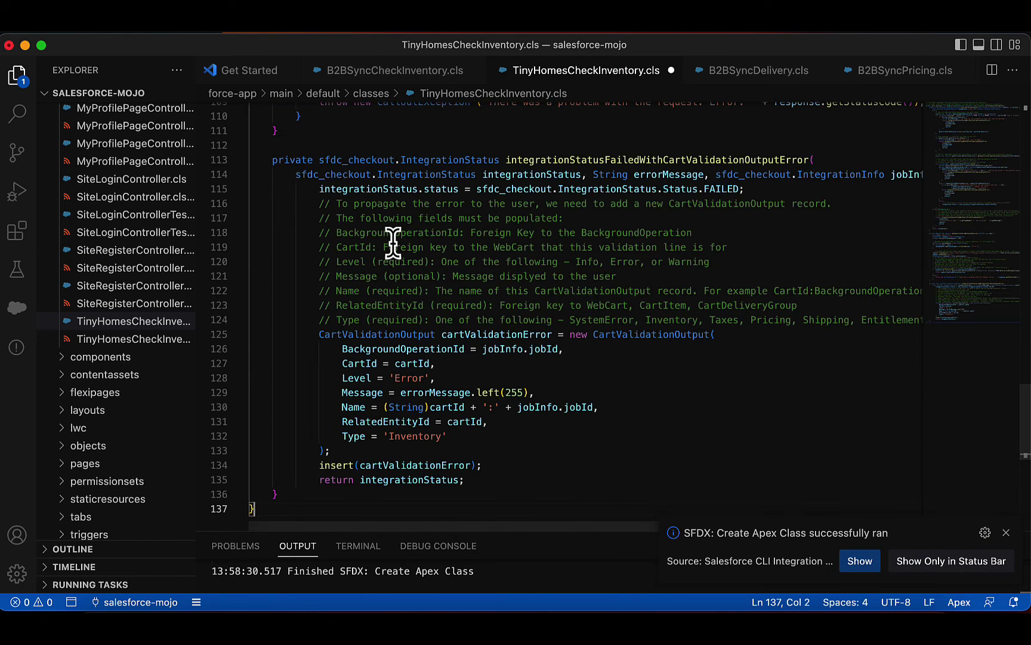
scroll(393, 244, up, 20)
double_click(495, 138)
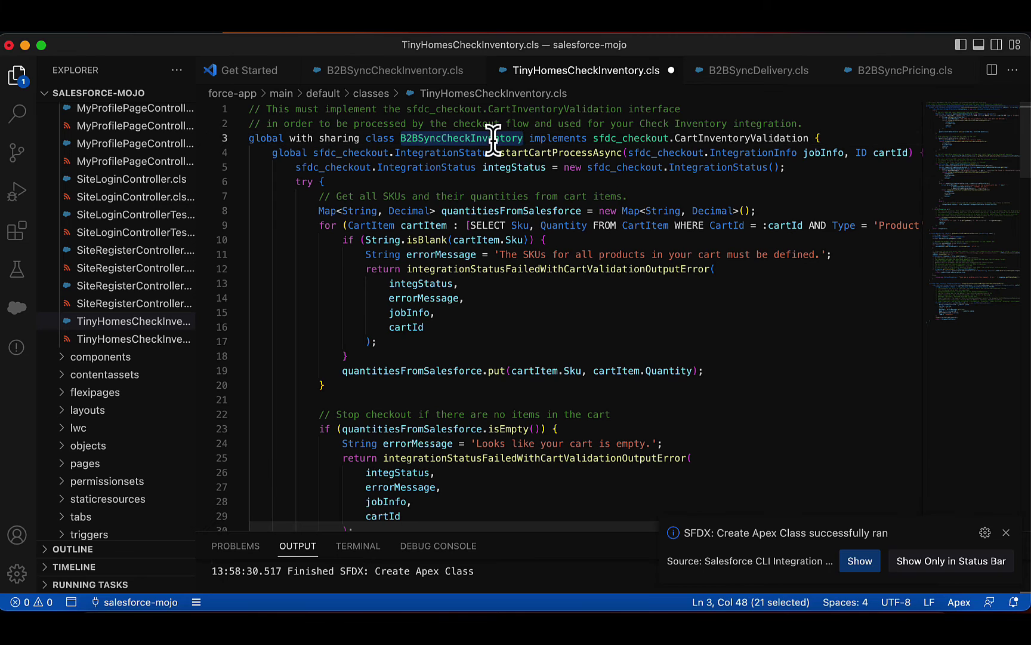
text(TinyHomesCheck)
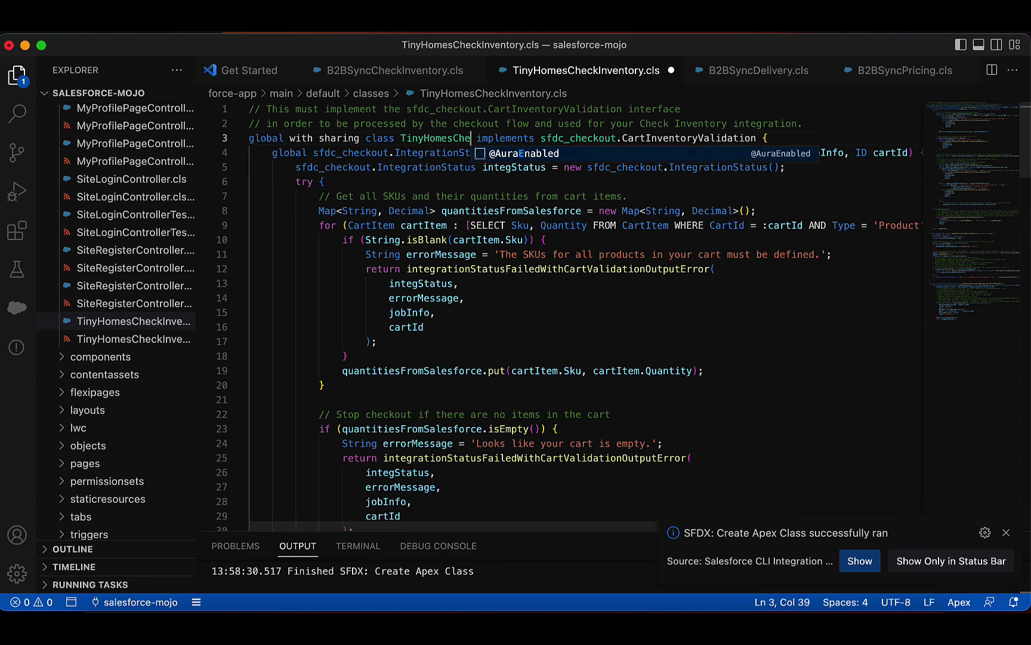
text(Inventory)
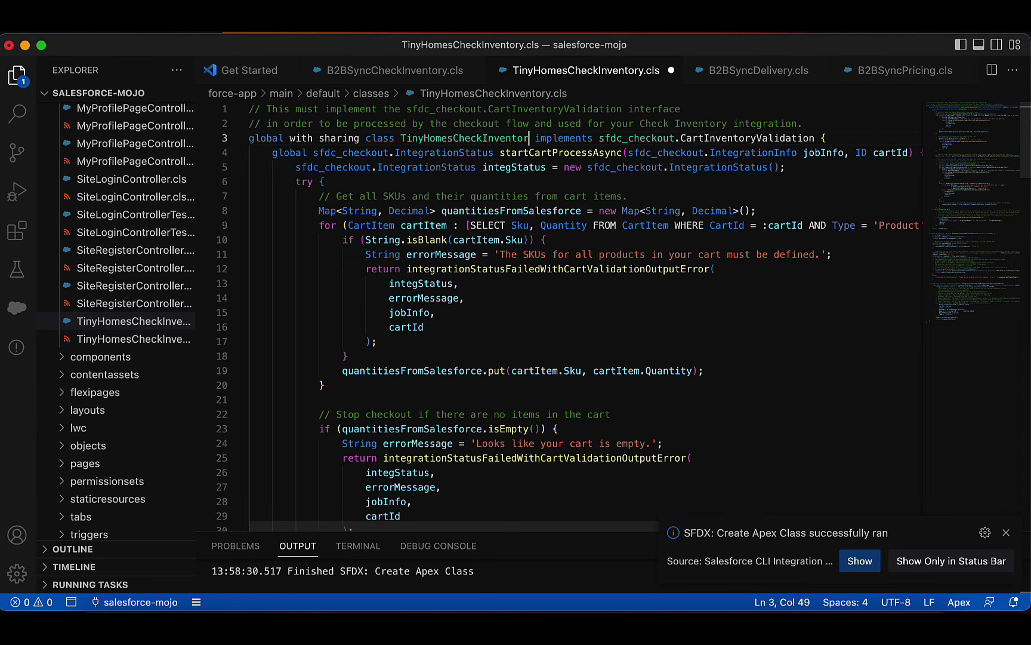
In getQuantitiesFromExternalService, change the request endpoint's host to tinyhomes.herokuapp.com, keeping the get-inventory path, and save the class.
click(544, 182)
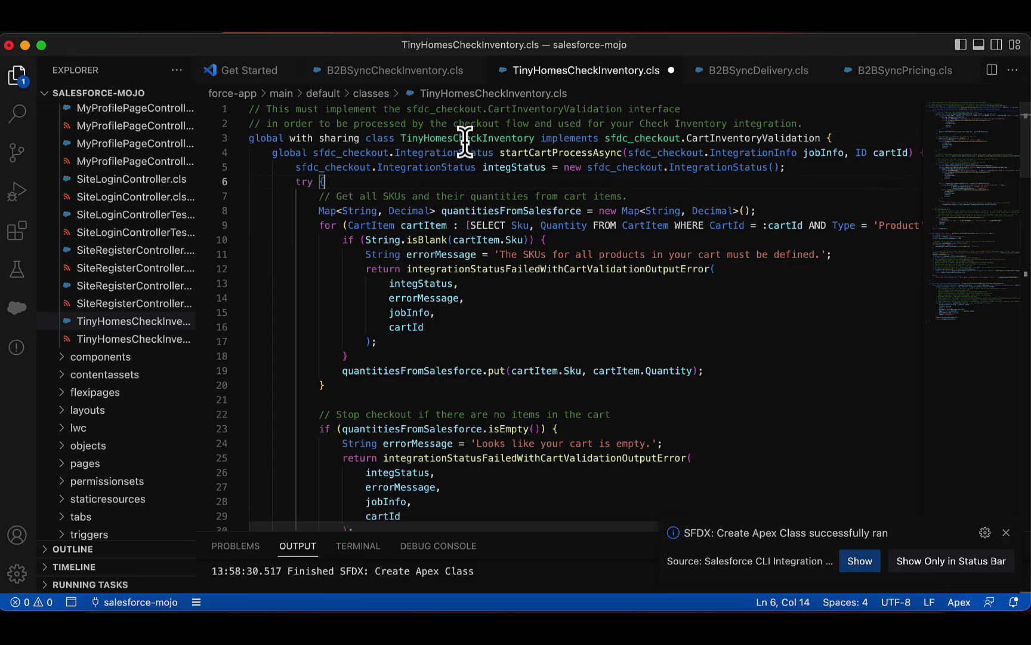
scroll(481, 241, down, 10)
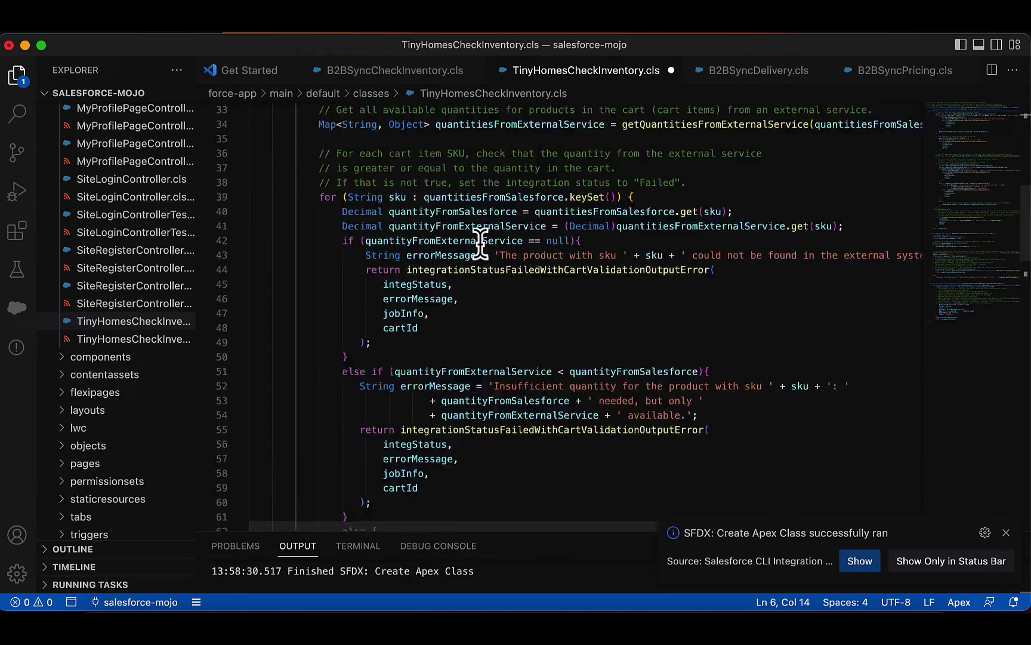
scroll(481, 241, down, 17)
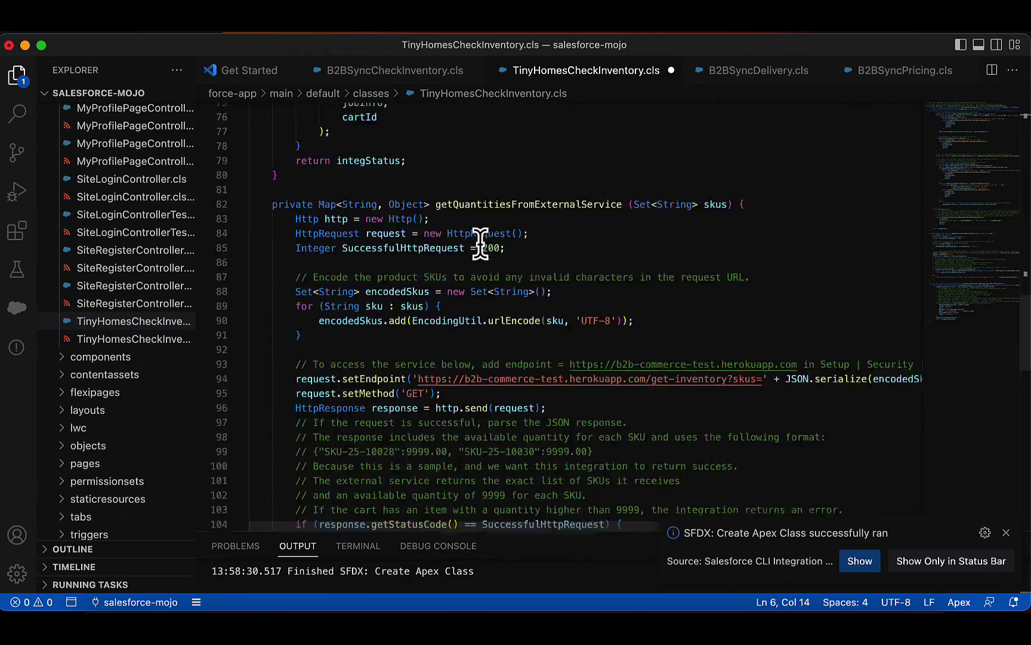
drag(465, 313, 559, 313)
text(tiny)
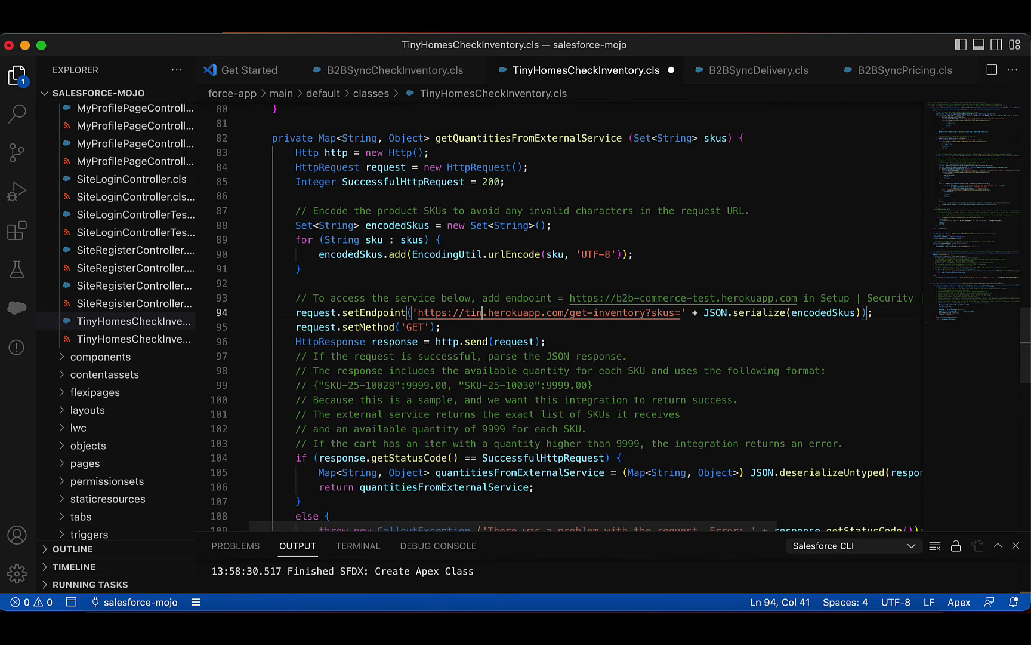
text(homes)
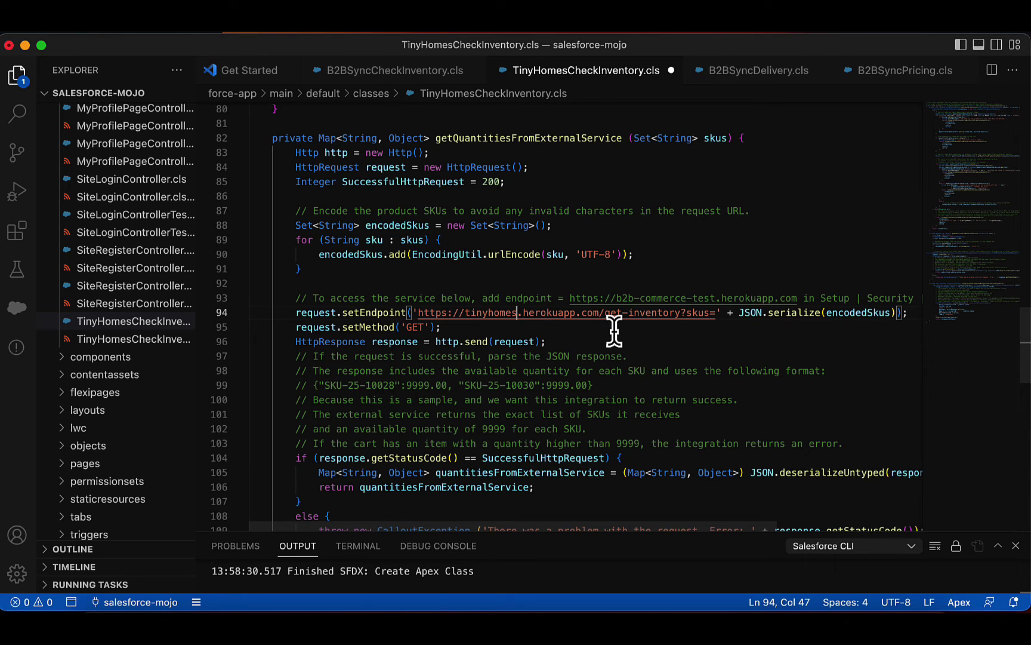
key(Down)
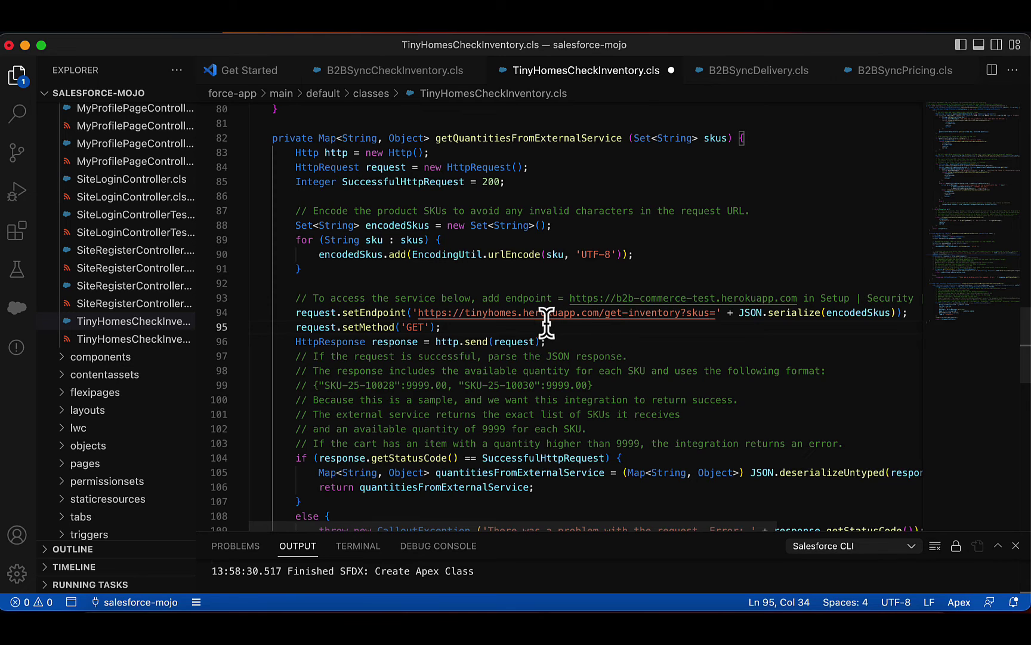
click(493, 312)
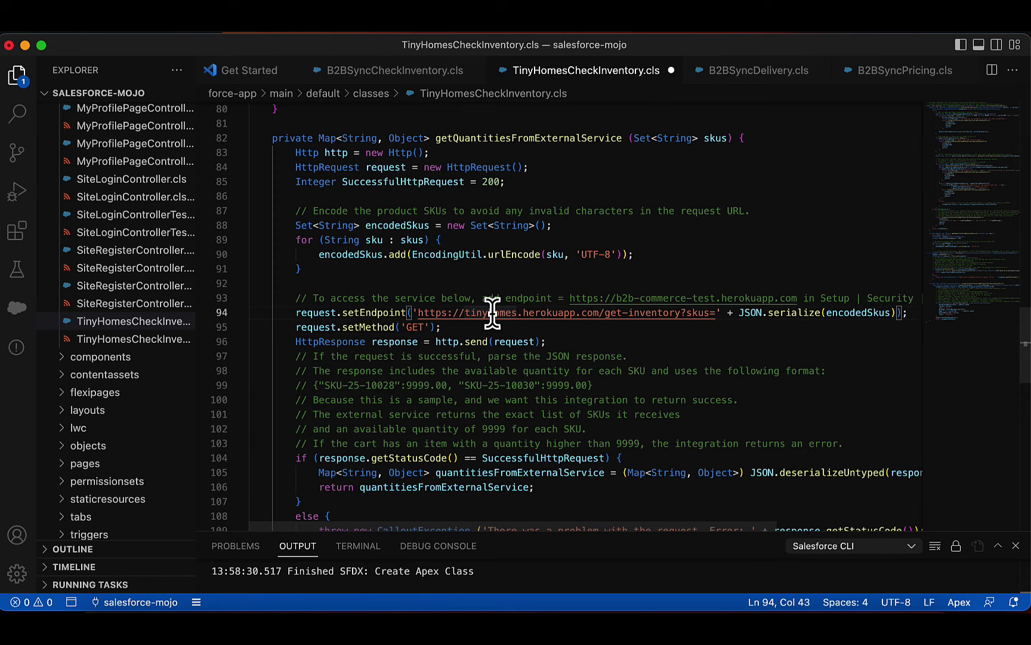
key(Down)
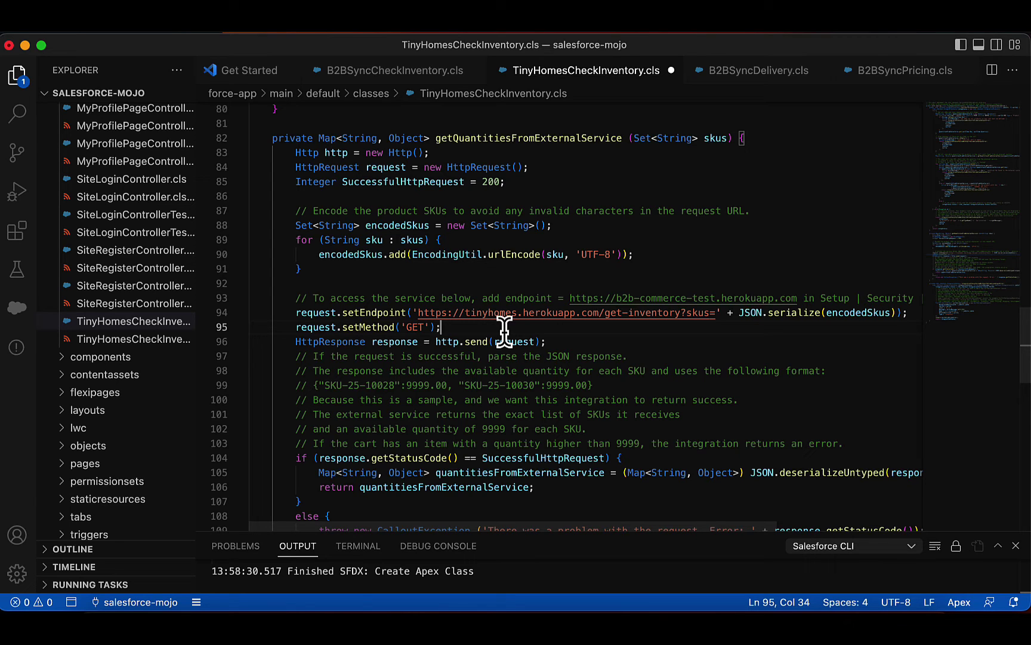
scroll(505, 332, down, 3)
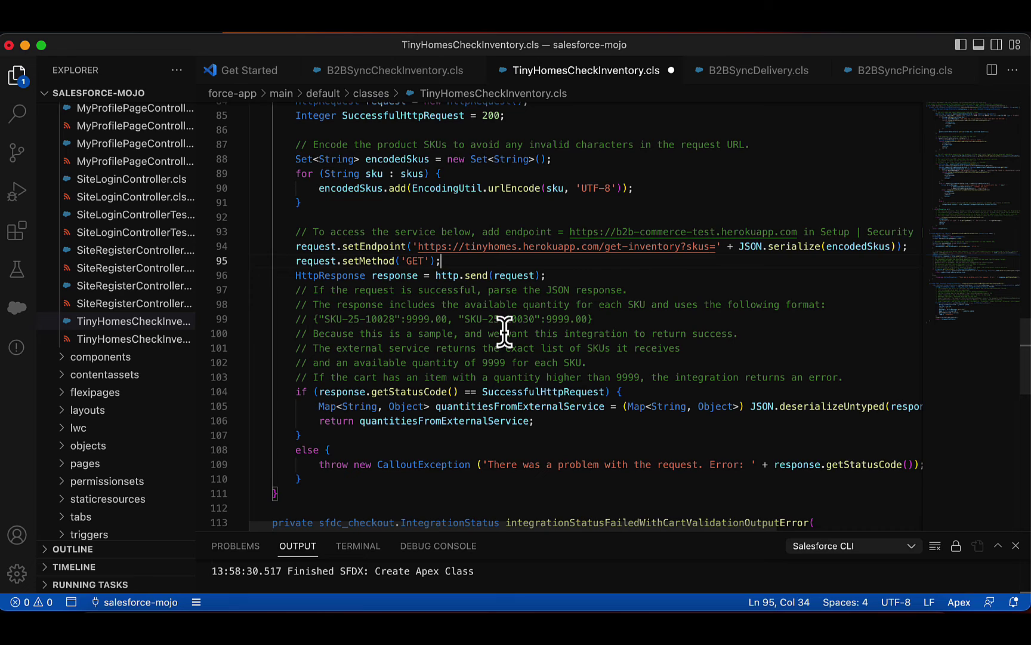
key(super+s)
Review the class's cart validation error method, external inventory request, and quantity comparison branches, including the line that sets the SUCCESS status.
scroll(504, 331, down, 10)
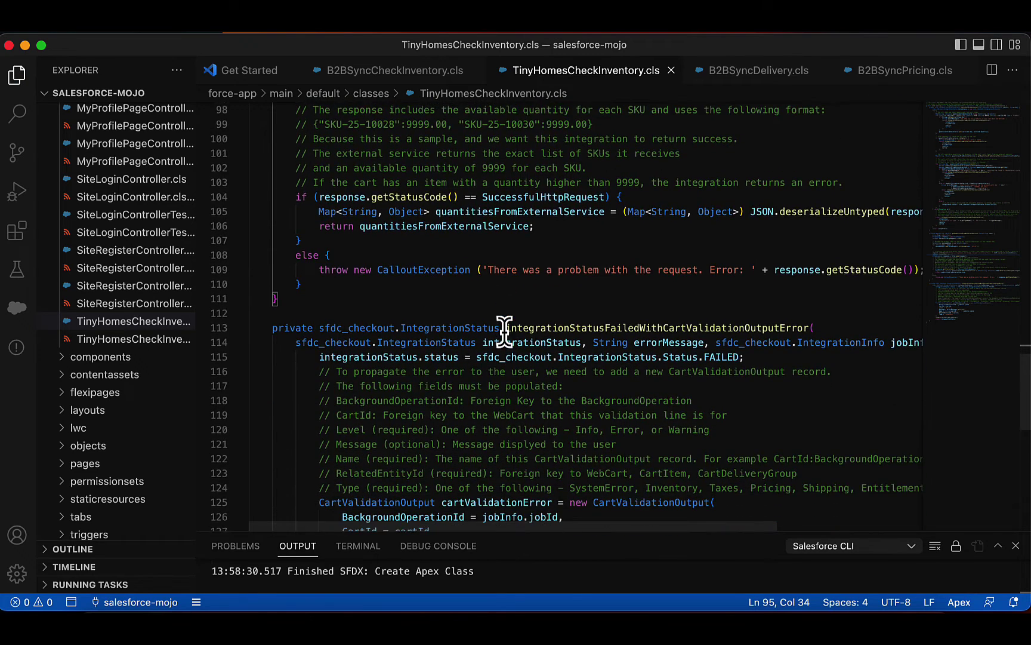
scroll(505, 331, down, 2)
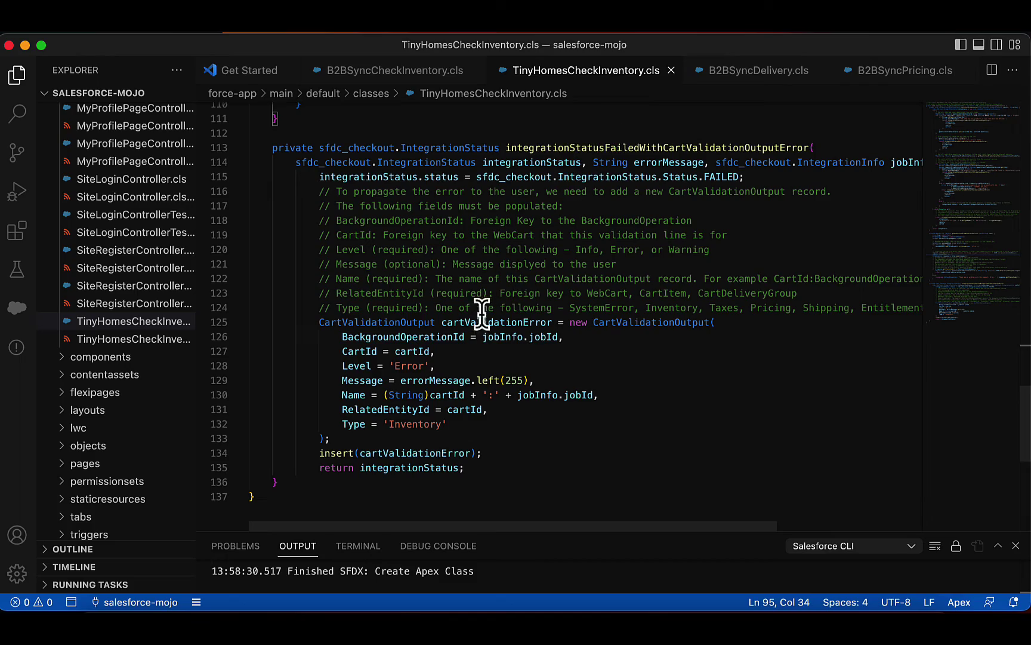
scroll(483, 334, up, 2)
scroll(483, 337, up, 20)
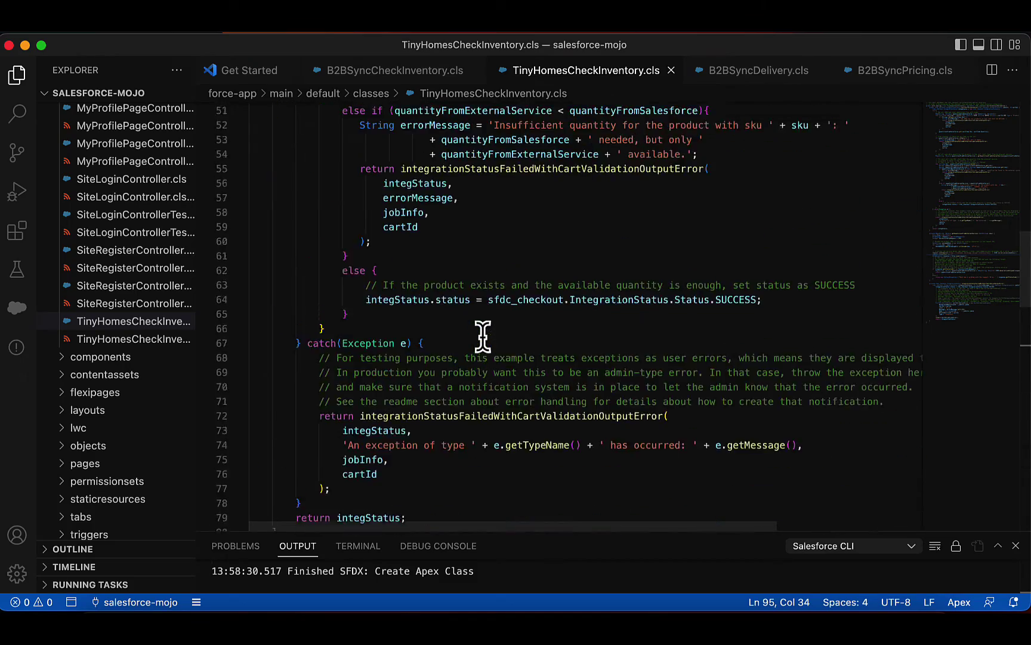
scroll(483, 337, down, 15)
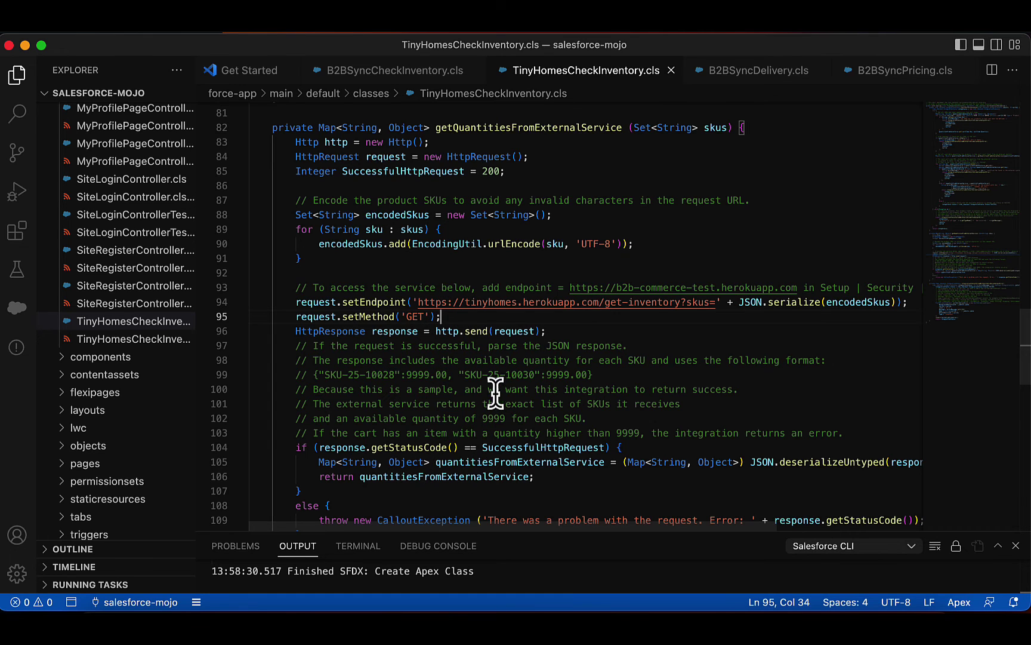
scroll(473, 394, up, 12)
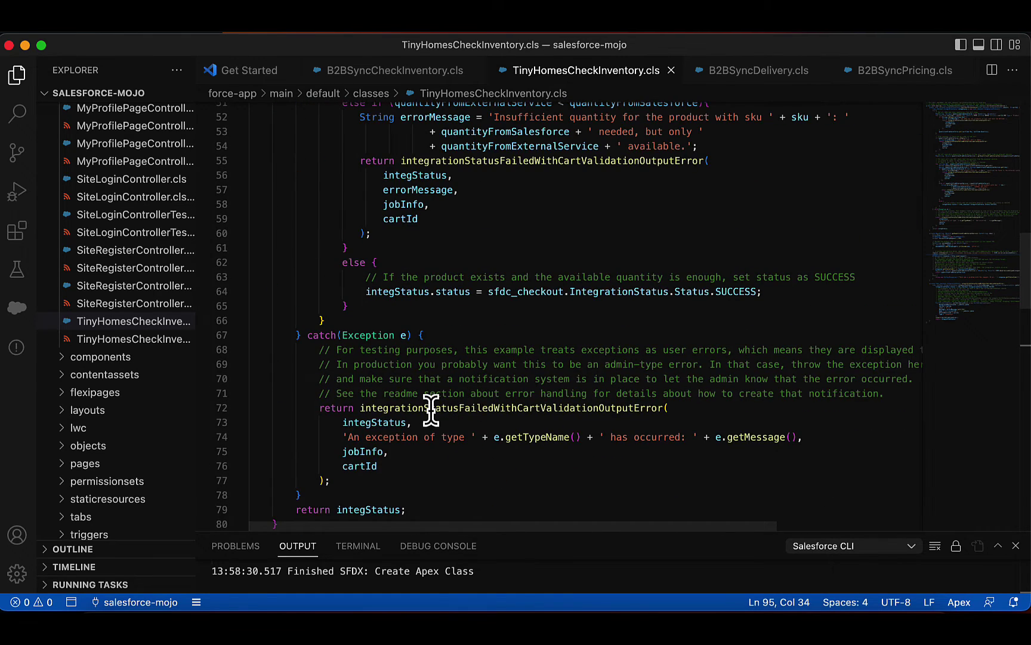
scroll(431, 411, up, 2)
scroll(431, 411, up, 2)
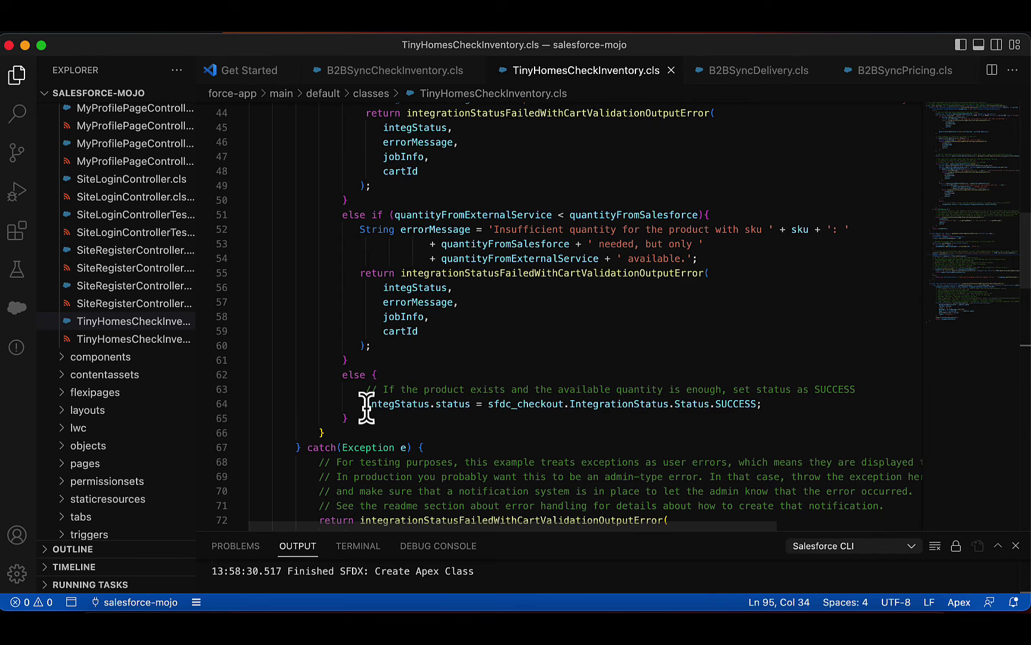
drag(366, 404, 765, 404)
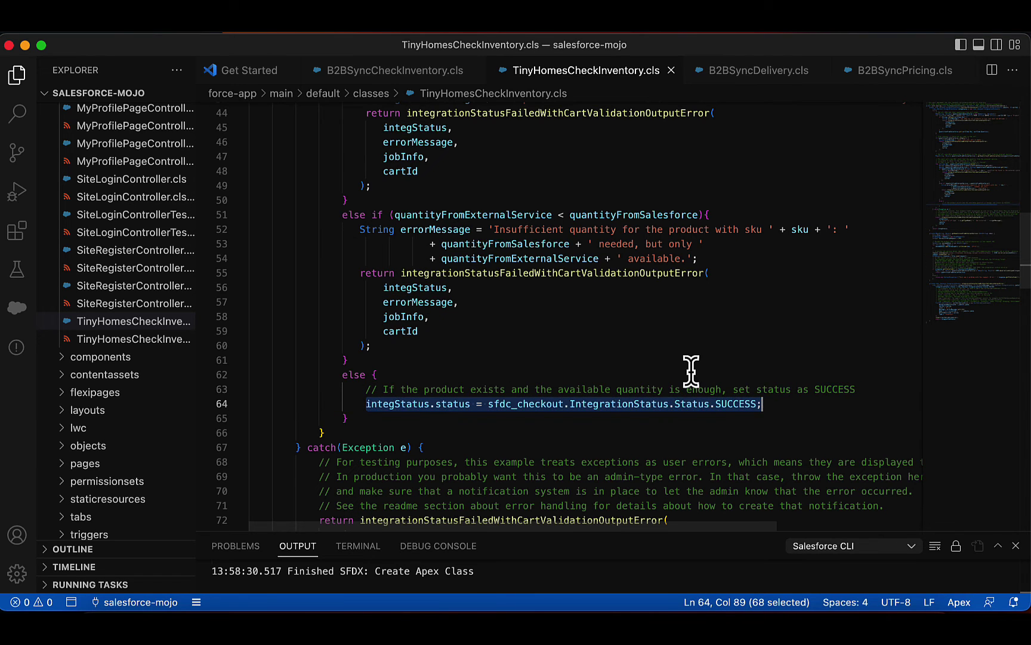
scroll(657, 368, up, 1)
drag(465, 349, 453, 299)
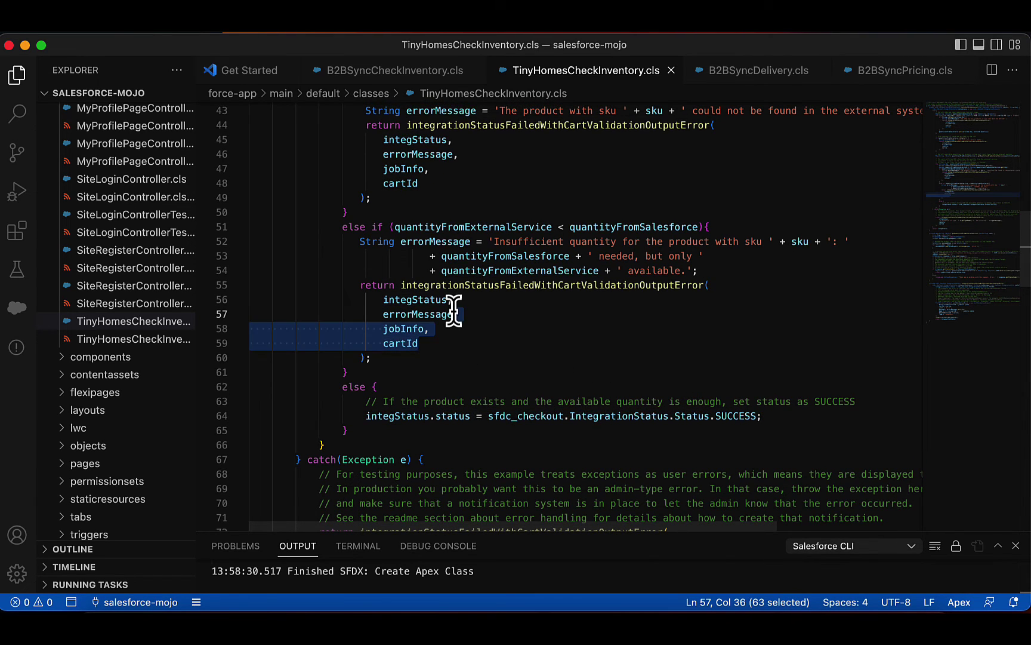
click(454, 297)
scroll(456, 301, up, 4)
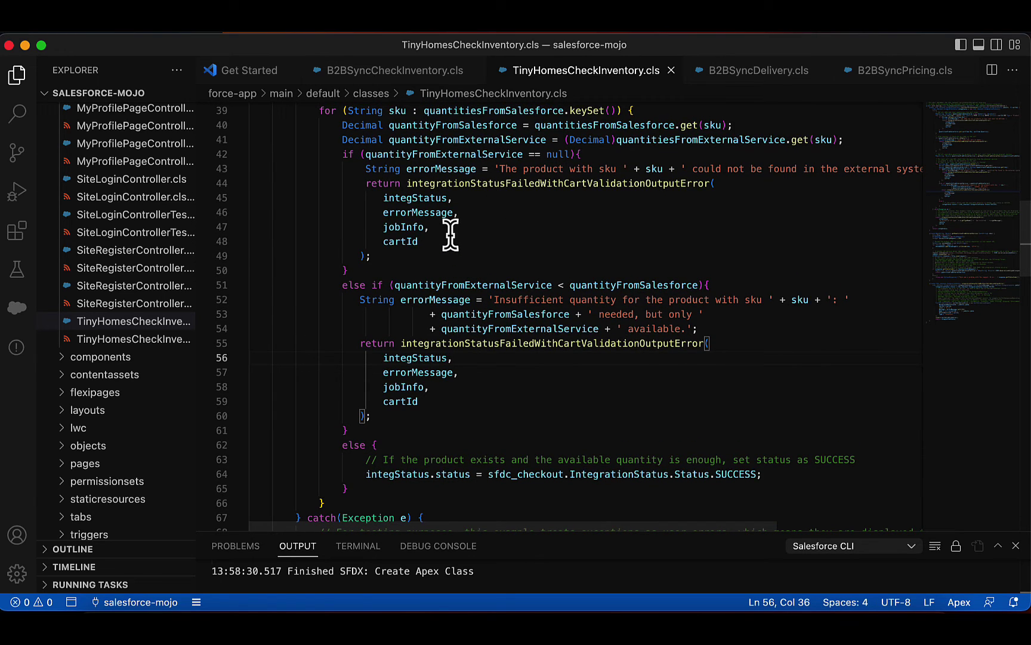
Deploy the TinyHomesCheckInventory class source to the org.
right_click(122, 320)
click(174, 540)
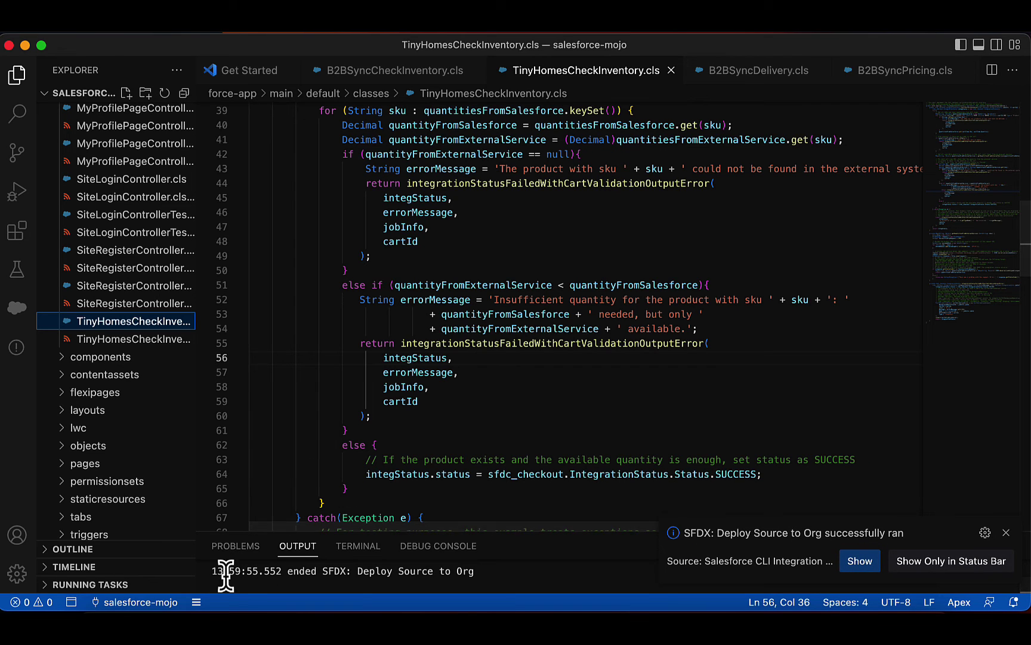
Switch to Chrome and open the Store Inventory integration selection in the Tiny Homes administration to examine the available integrations.
click(172, 600)
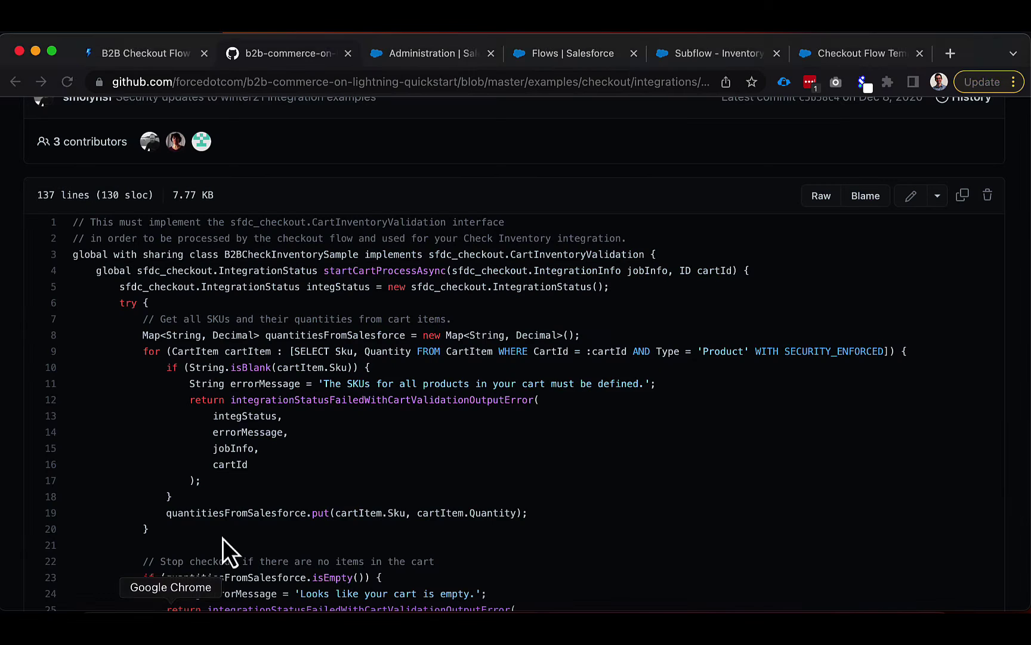
click(426, 55)
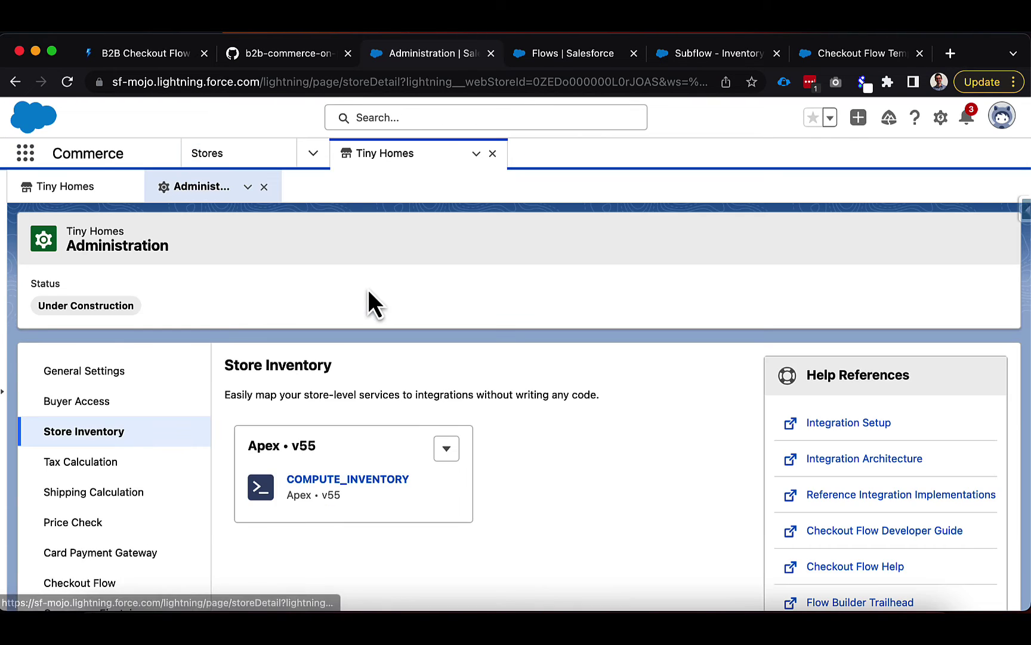
scroll(421, 384, down, 2)
click(446, 394)
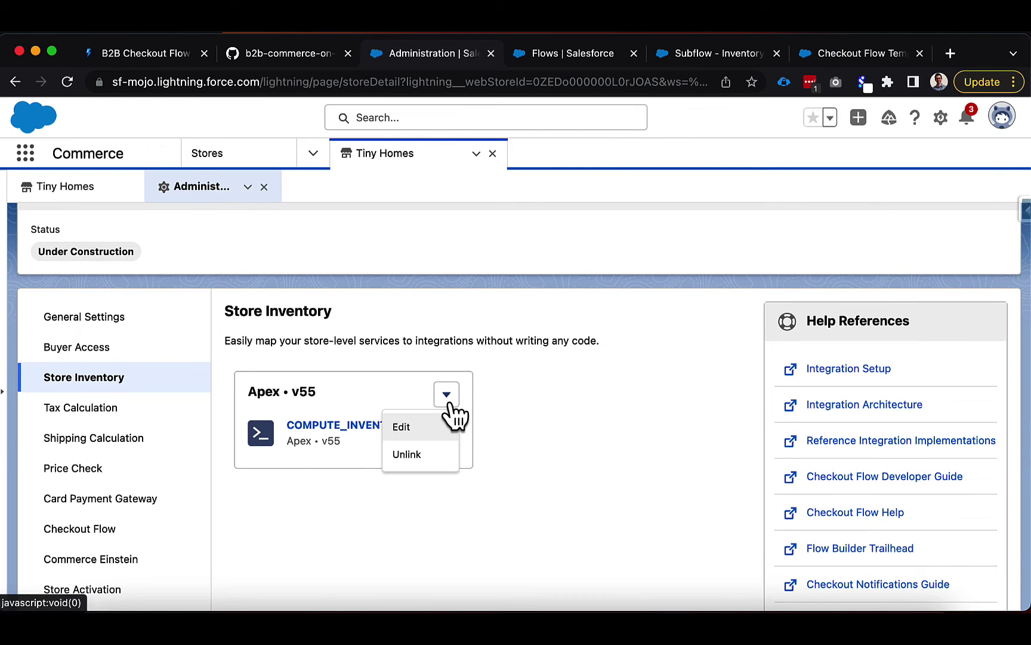
click(427, 426)
click(428, 428)
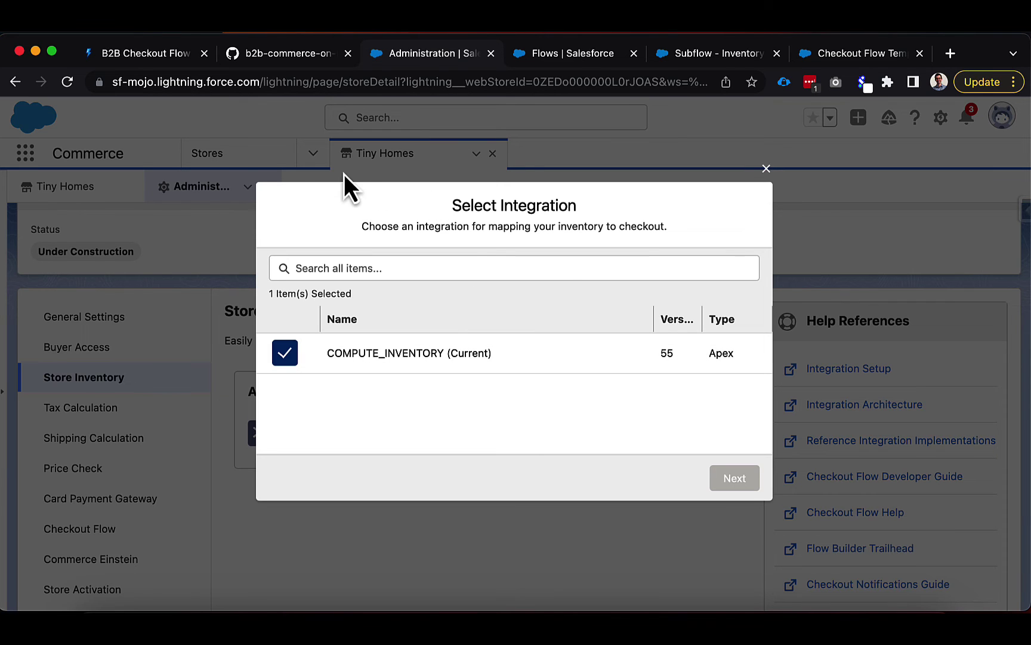
Open the Set Up Custom B2B Checkout Integrations documentation page and copy the Register Your Apex Class code sample.
click(166, 64)
scroll(137, 526, down, 3)
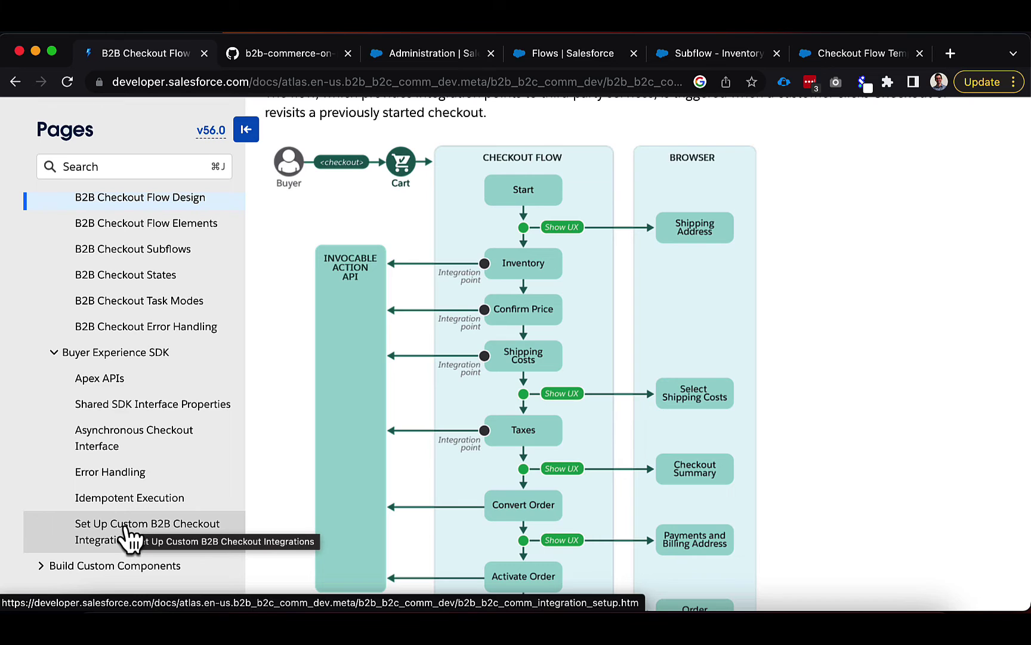
click(131, 536)
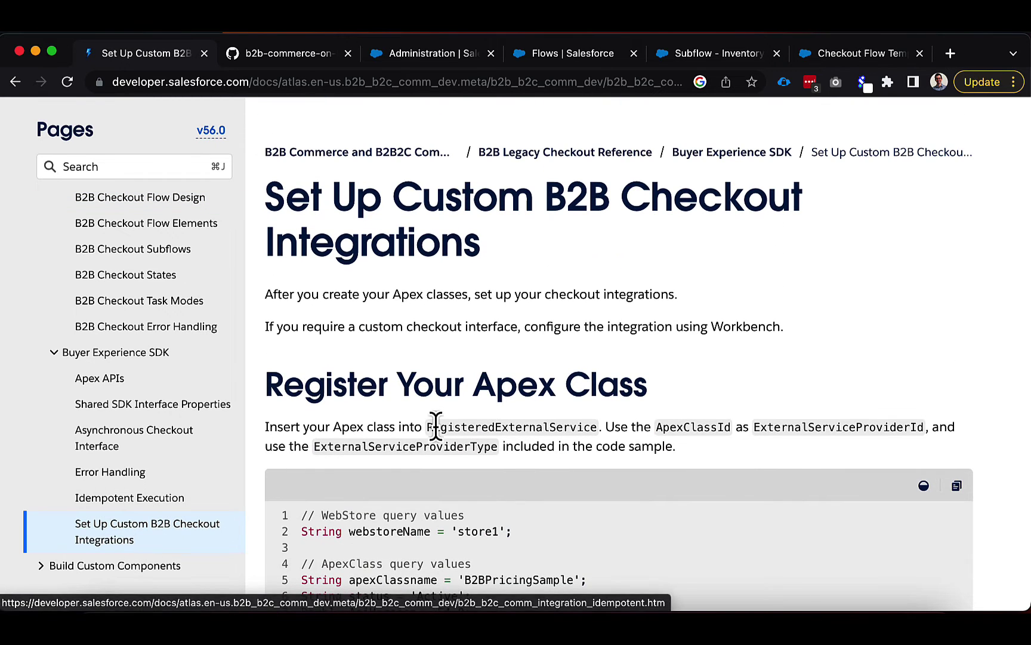
scroll(713, 386, down, 2)
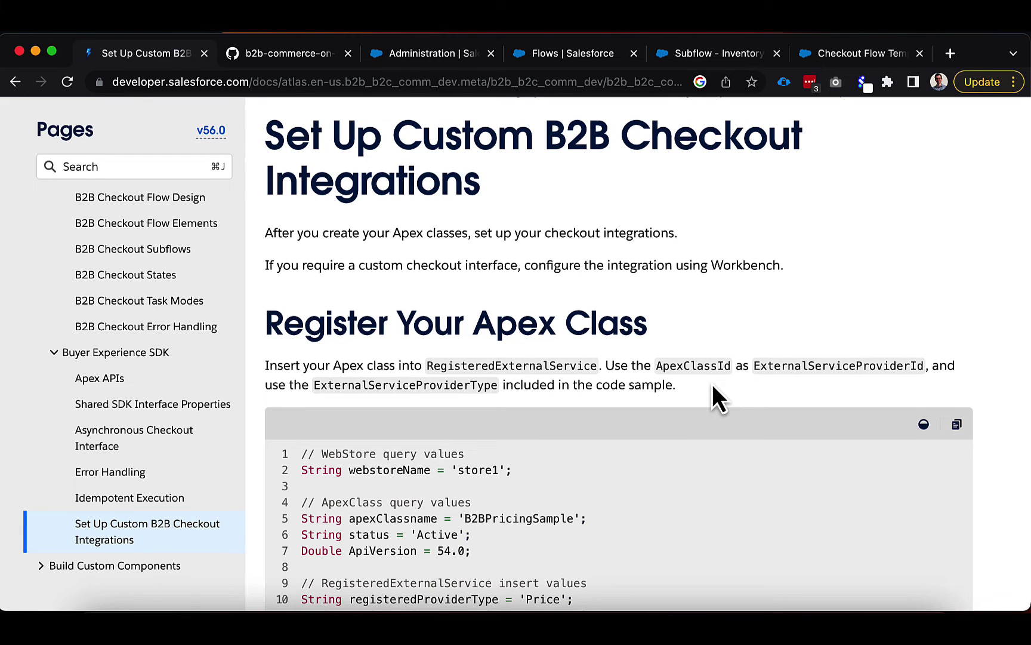
scroll(712, 384, down, 2)
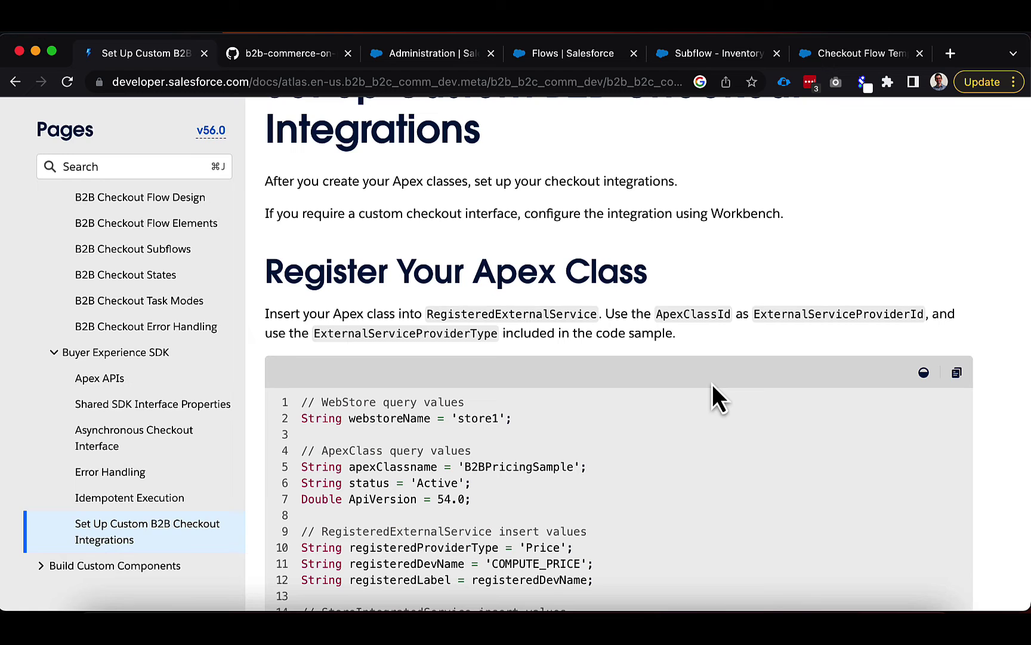
scroll(712, 385, down, 5)
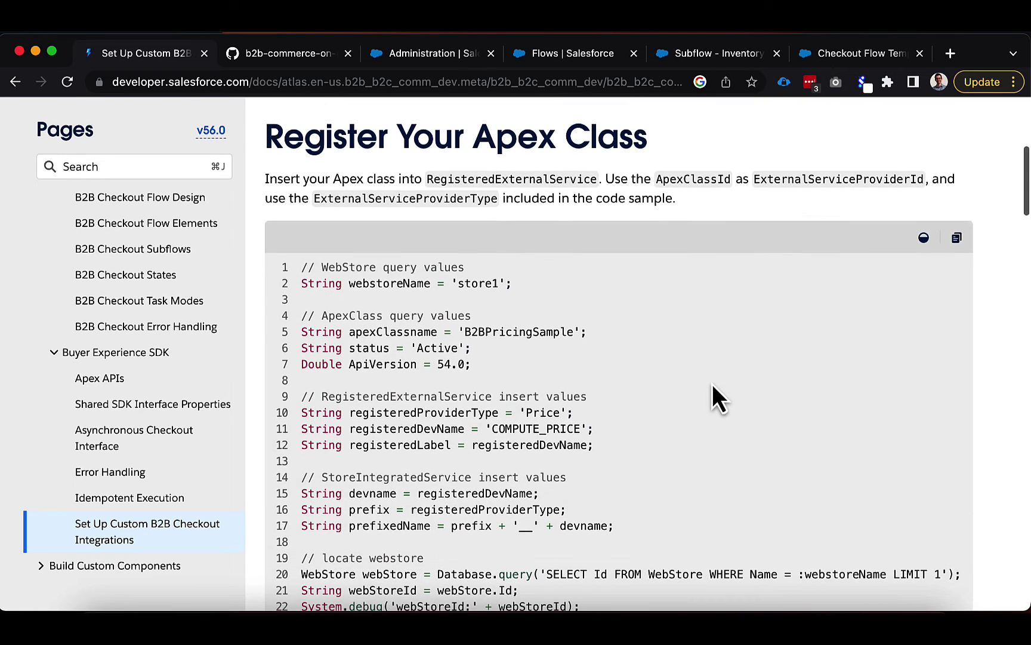
scroll(497, 358, down, 1)
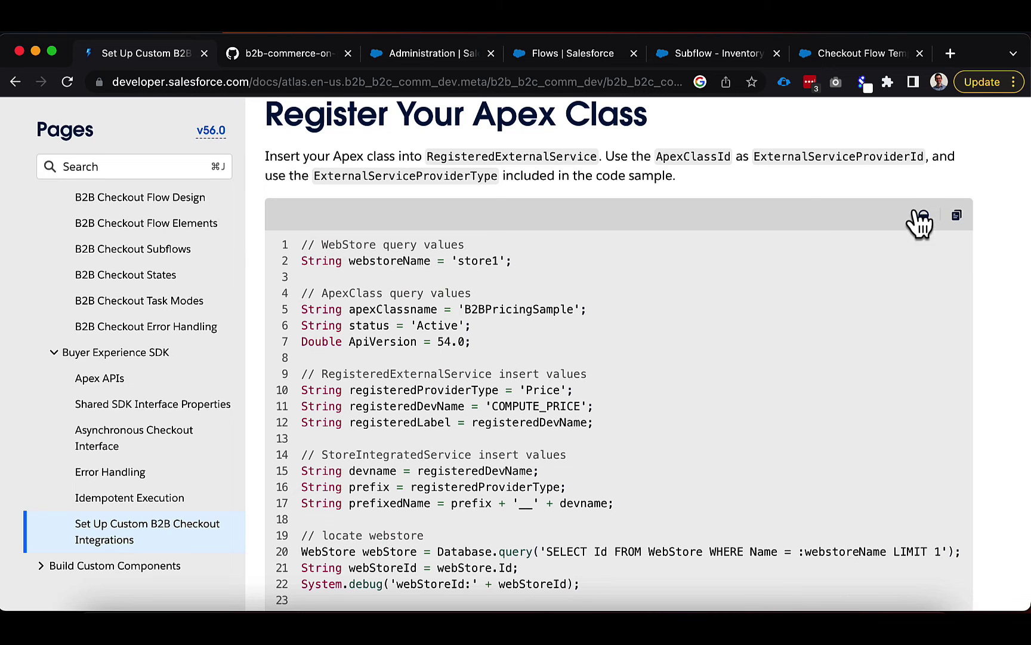
click(957, 216)
Dismiss the Select Integration dialog in the store administration and open the Developer Console in a new browser tab.
click(409, 60)
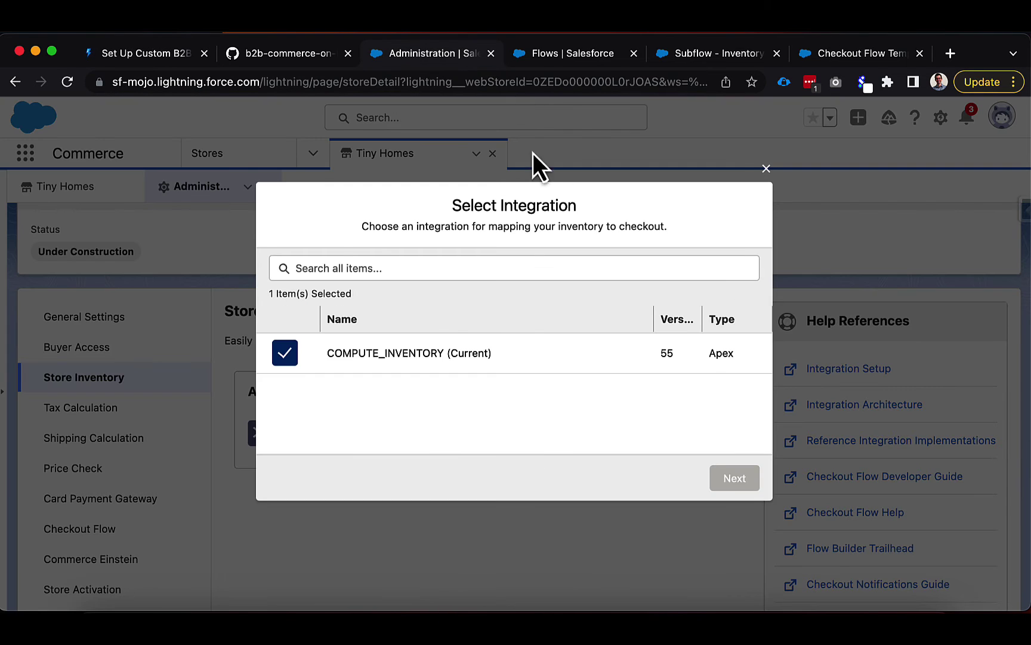
click(766, 169)
click(940, 117)
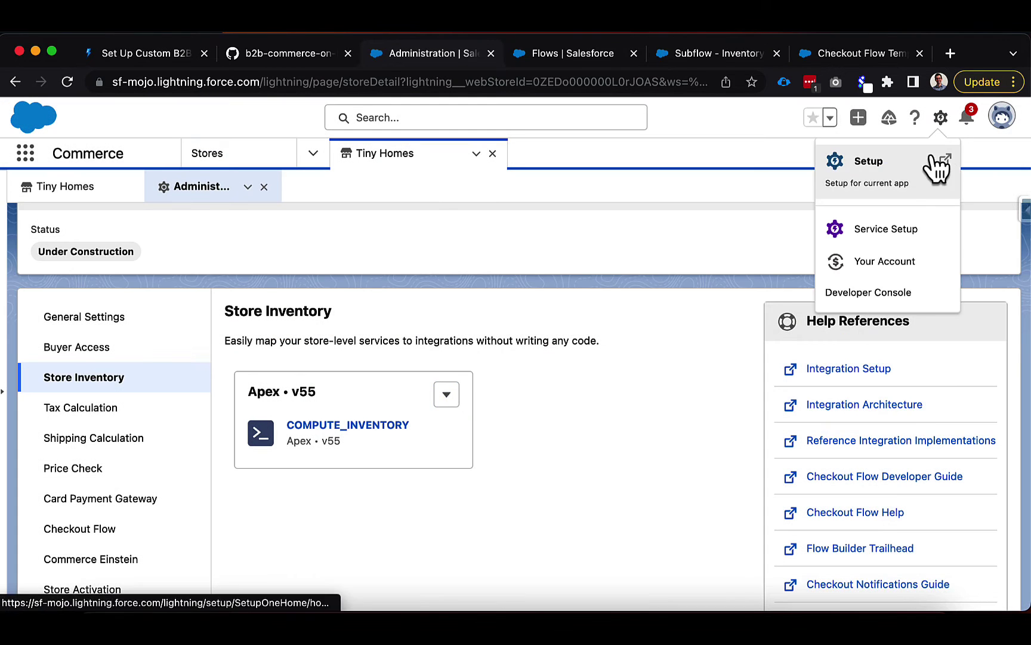
right_click(866, 294)
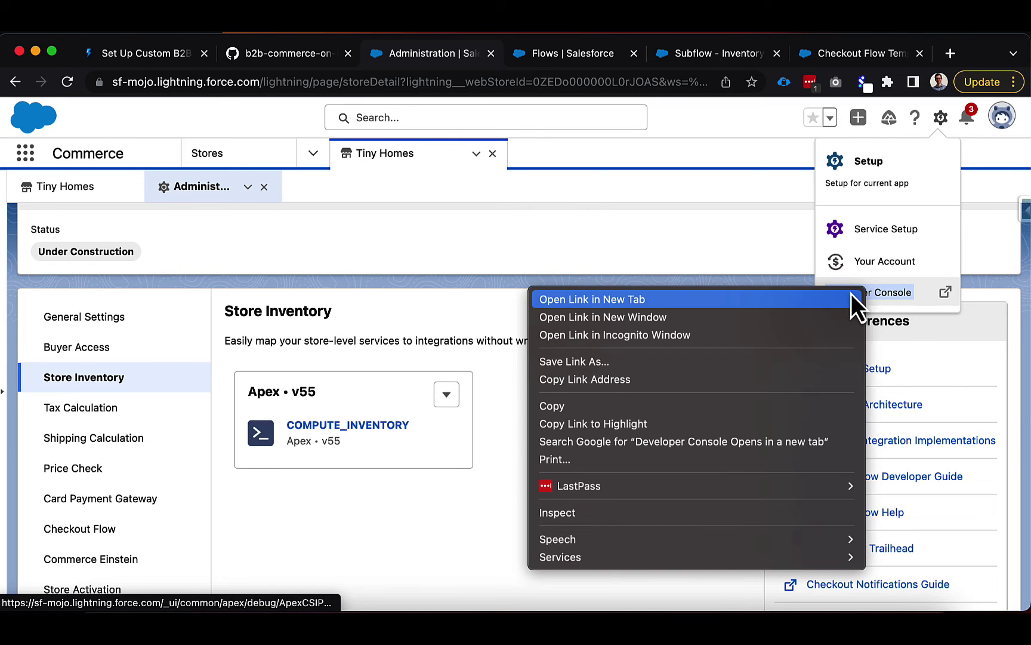
click(851, 295)
click(467, 54)
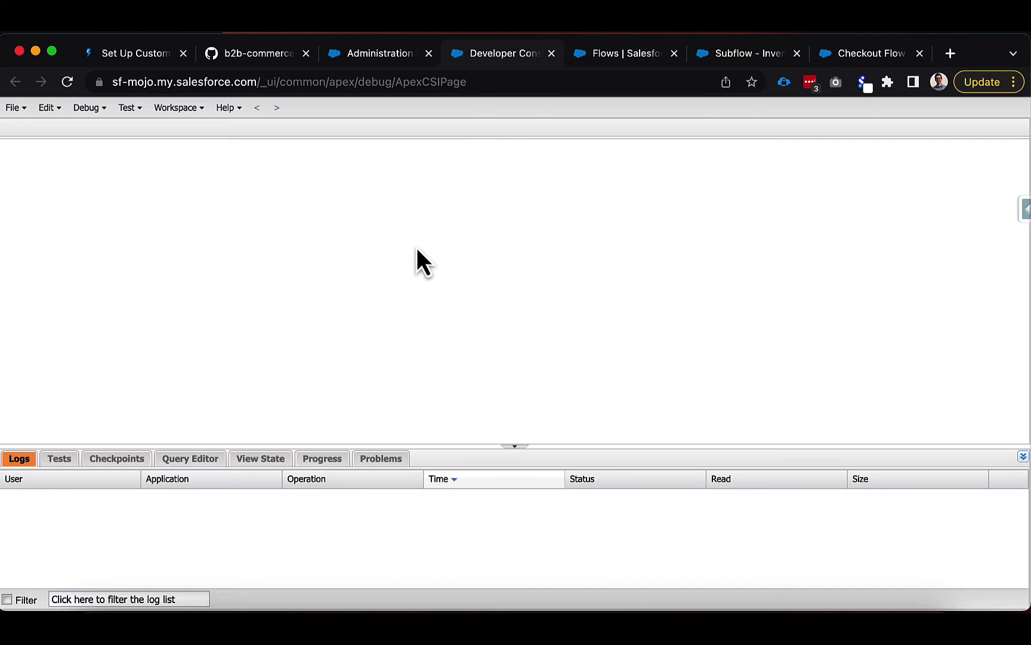
Open the Execute Anonymous window and paste in the copied Apex class registration code.
click(88, 108)
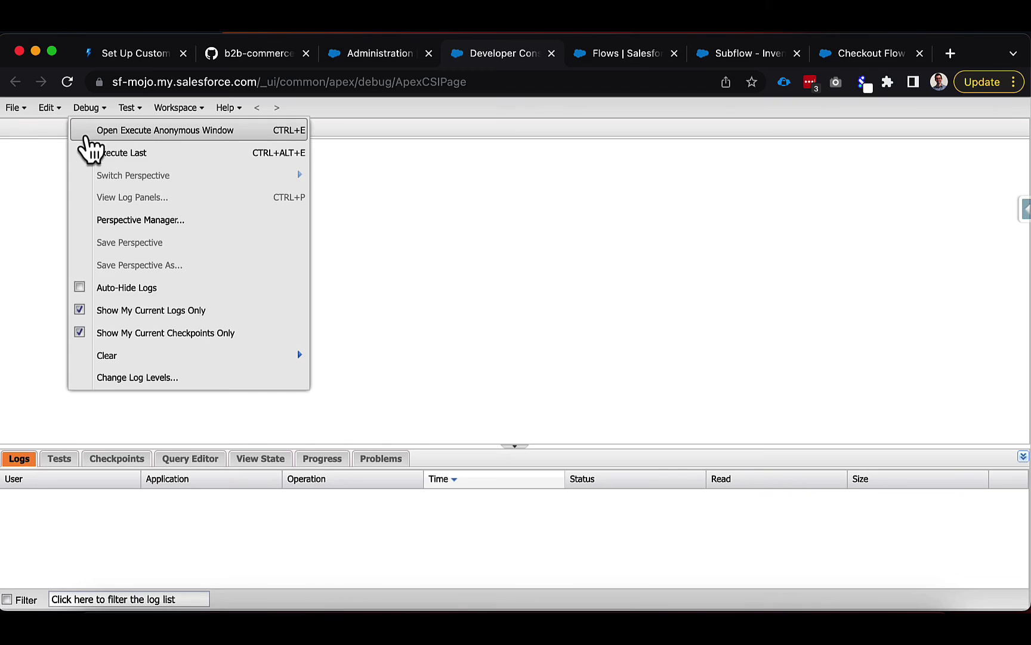
click(94, 130)
click(368, 270)
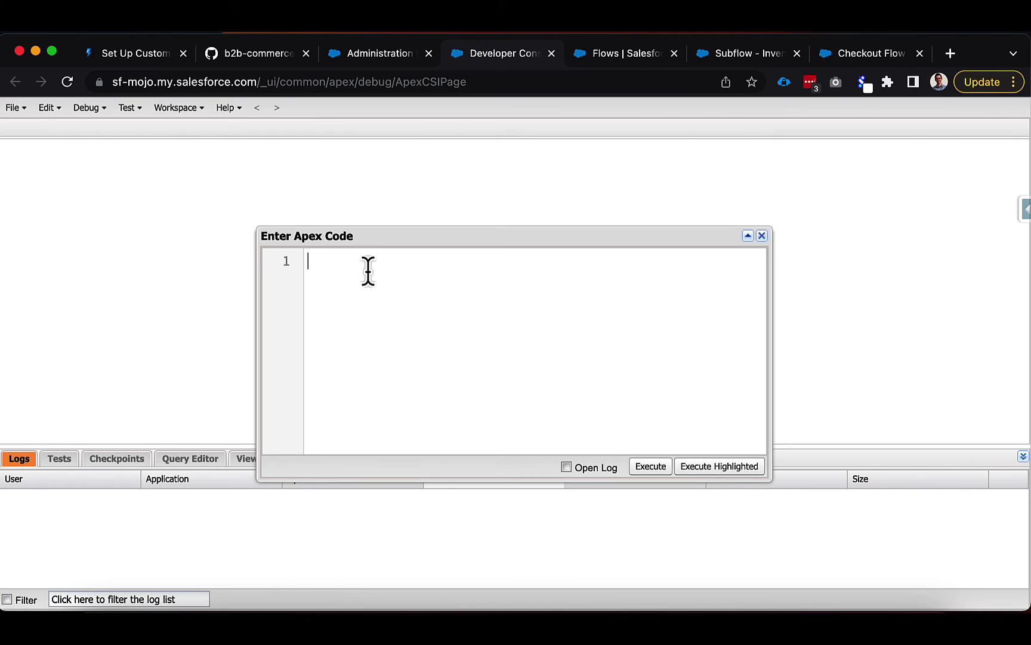
key(super+v)
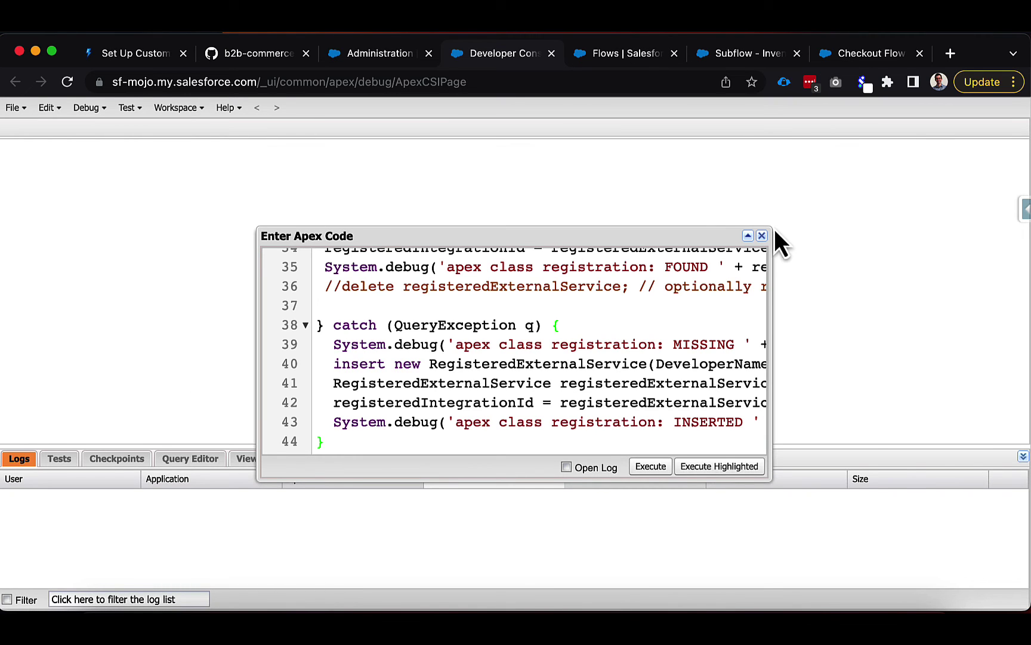
Enlarge and reposition the Enter Apex Code window to show more of the pasted code.
drag(771, 228, 955, 105)
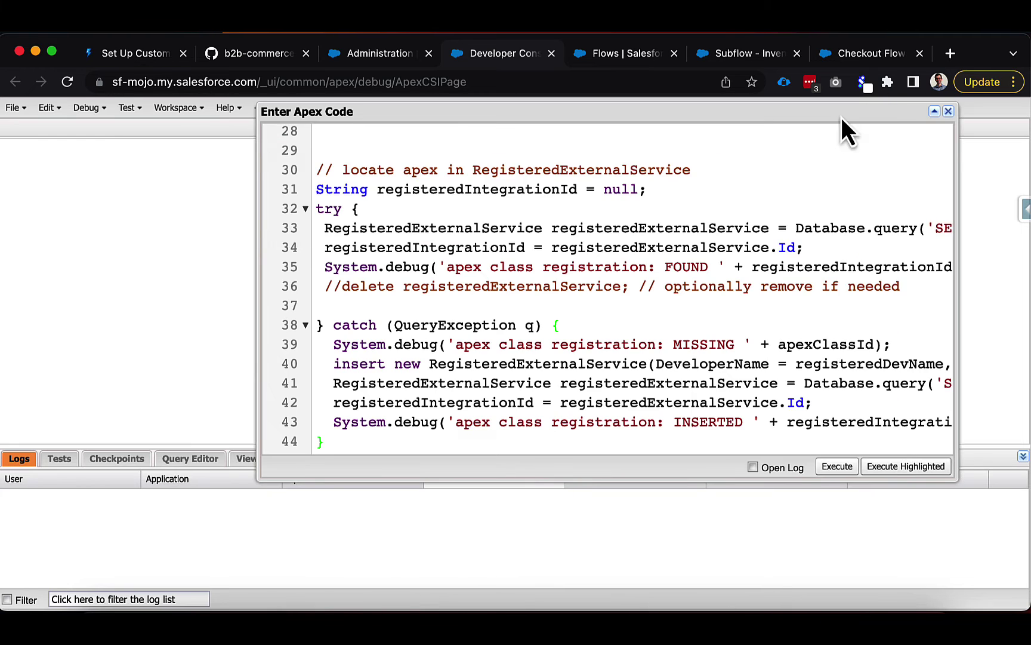
drag(840, 115, 685, 126)
drag(796, 500, 883, 617)
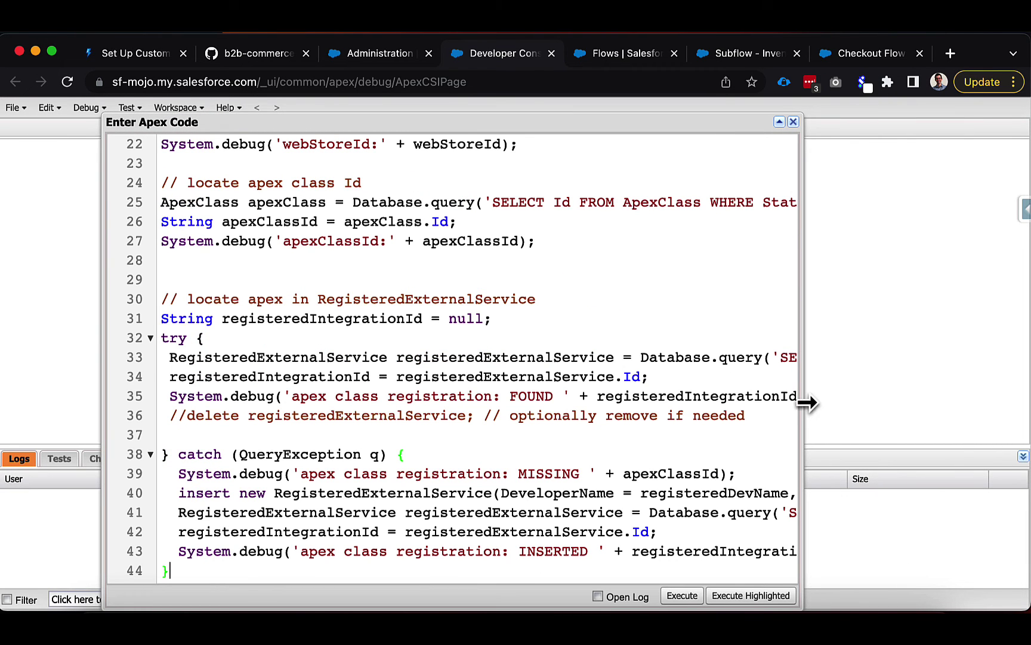
drag(806, 403, 930, 405)
Set the webstoreName value in the WebStore query values to 'Tiny Homes'.
scroll(571, 338, up, 10)
scroll(571, 338, left, 2)
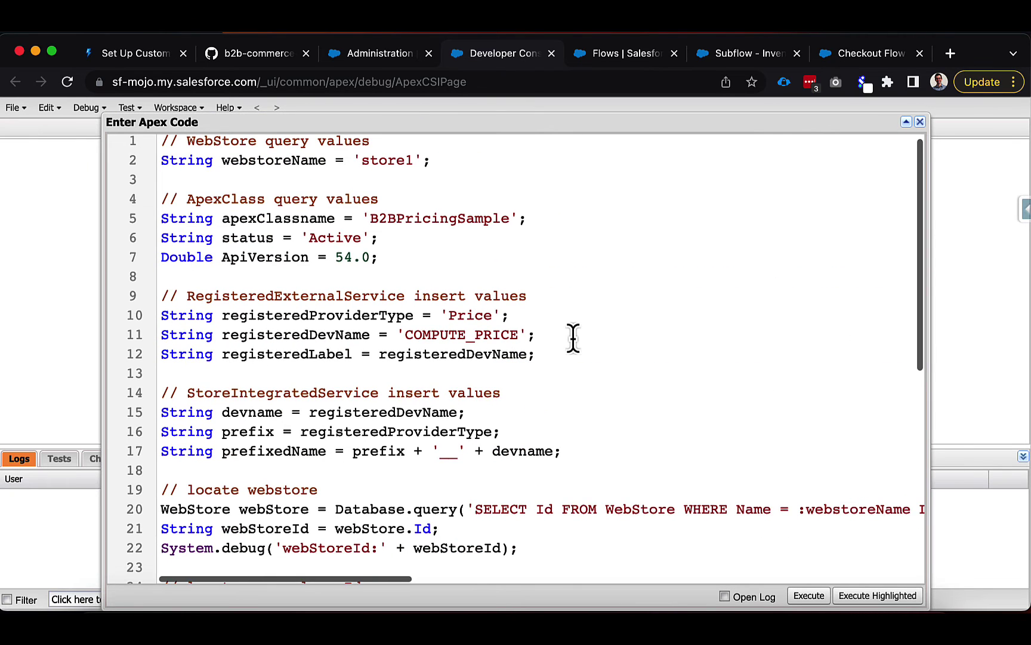
double_click(386, 165)
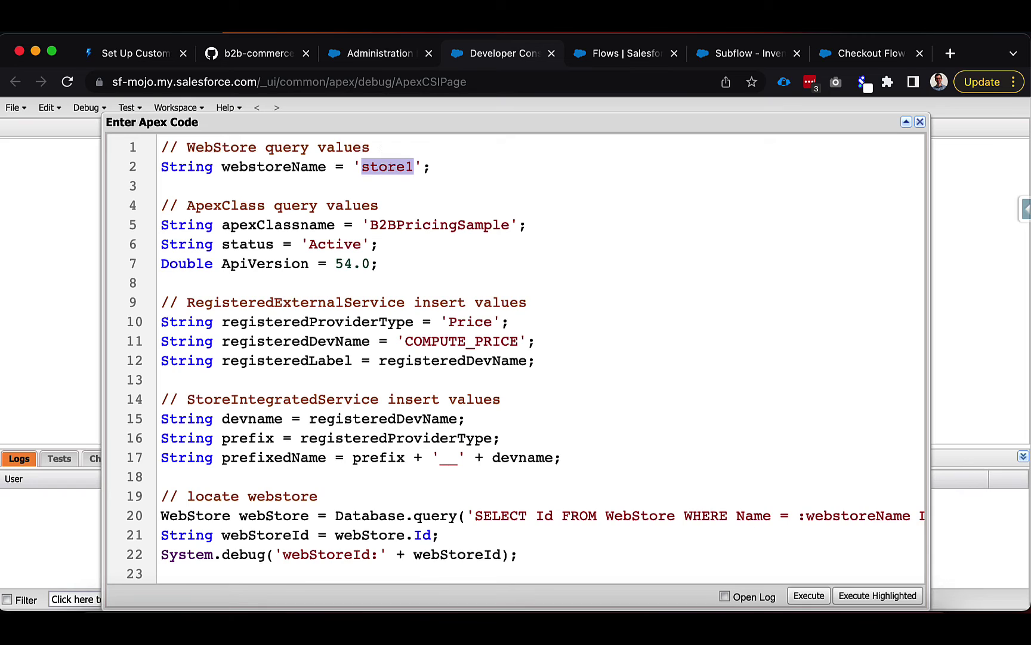
text(Tiny GH)
key(BackSpace)
key(BackSpace)
text(Homes)
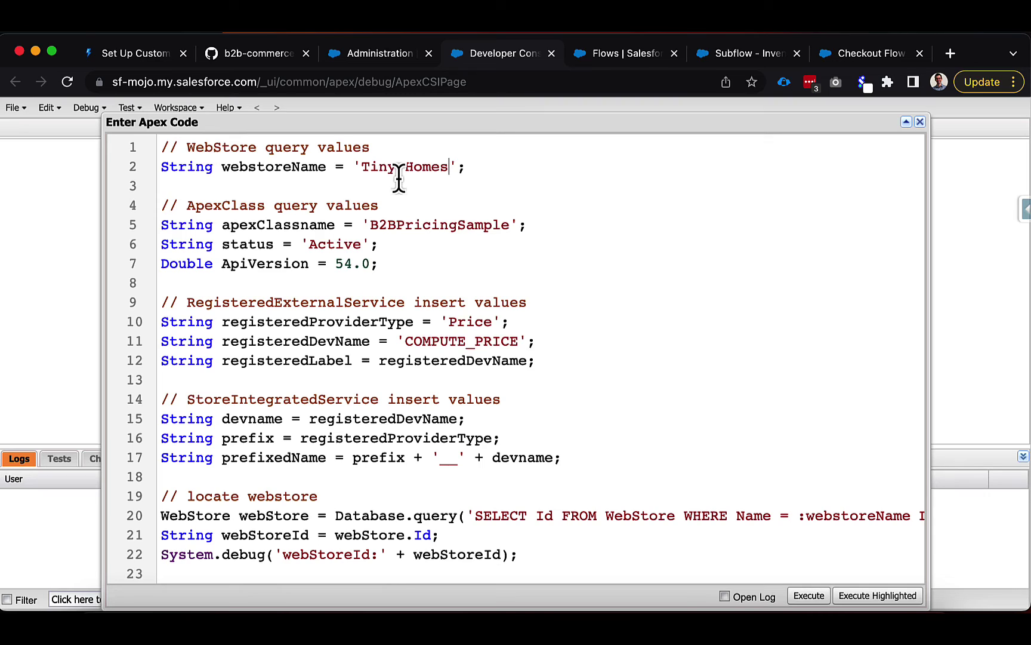
Check the custom class's file name in VS Code and set apexClassname to 'TinyHomesCheckInventory' in the Apex code.
double_click(412, 225)
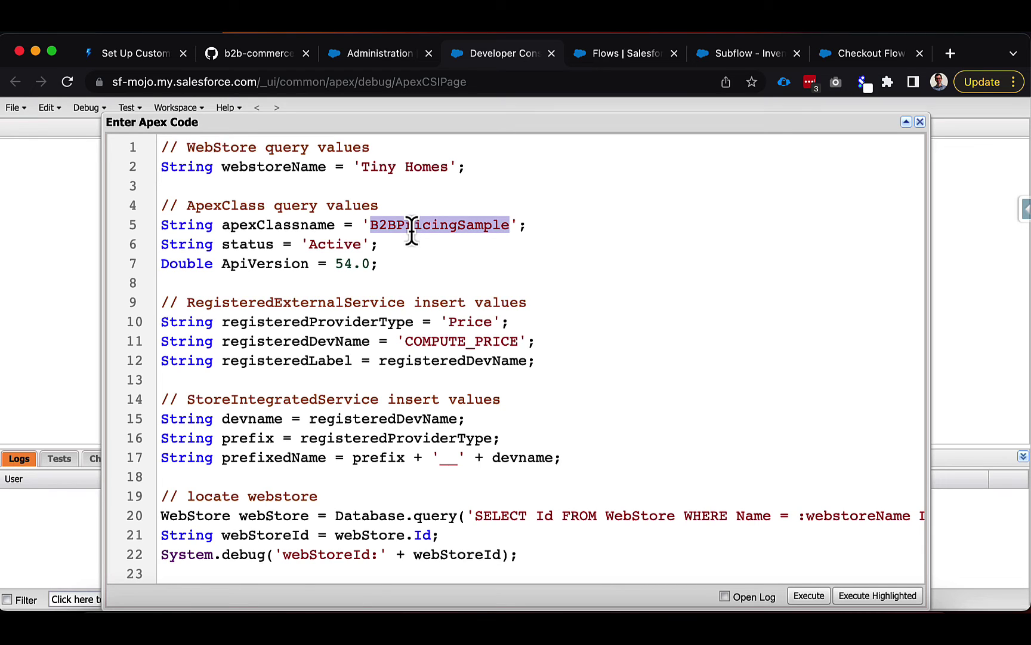
click(416, 591)
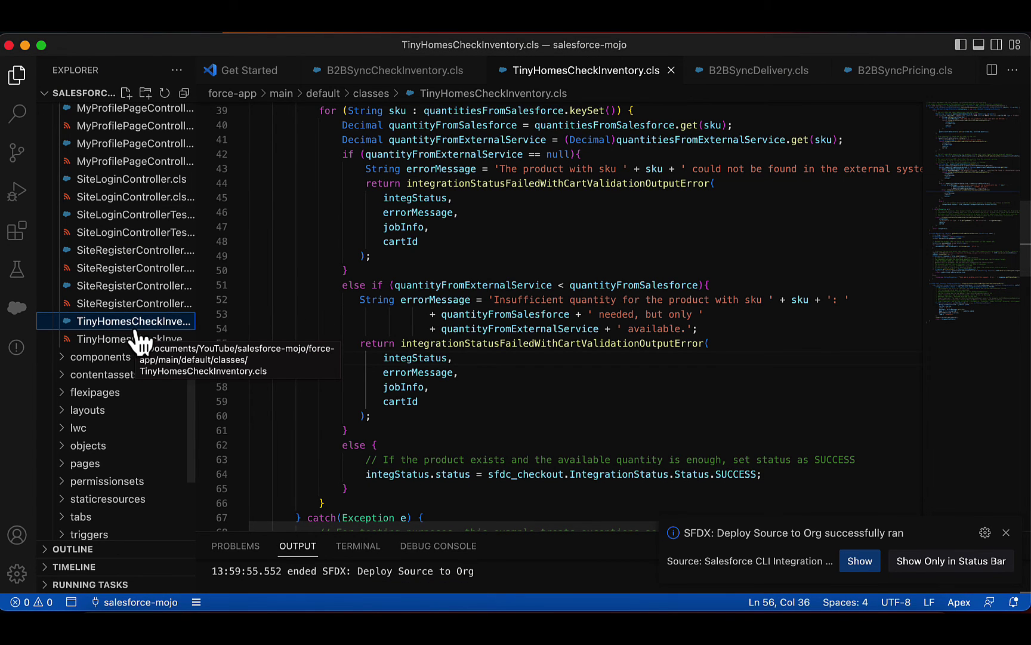
key(super+Tab)
text(Tiny)
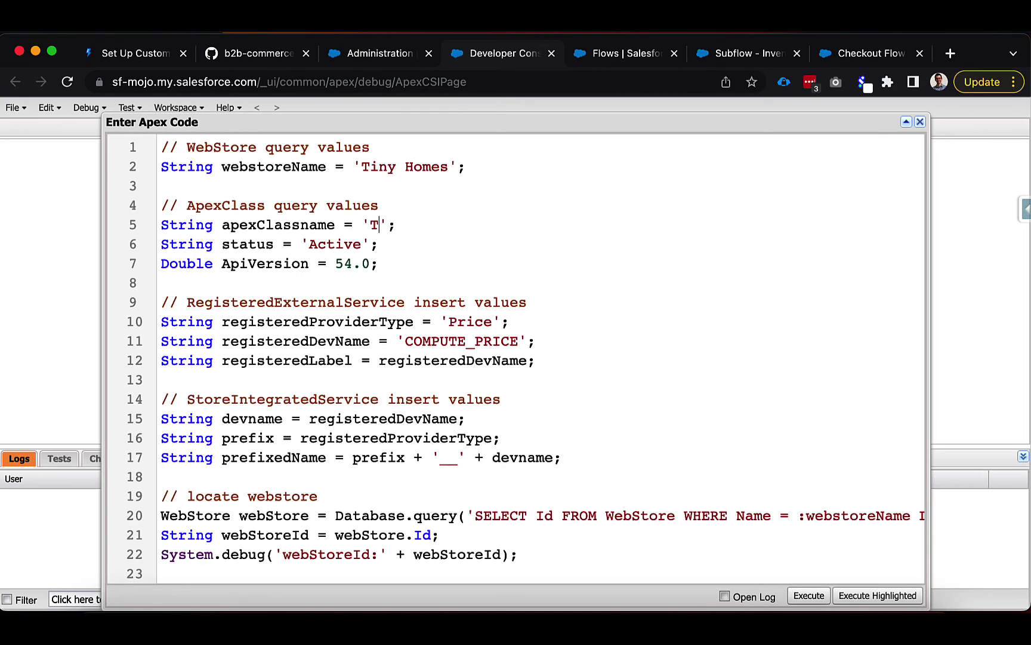
text(HomesCheckIn)
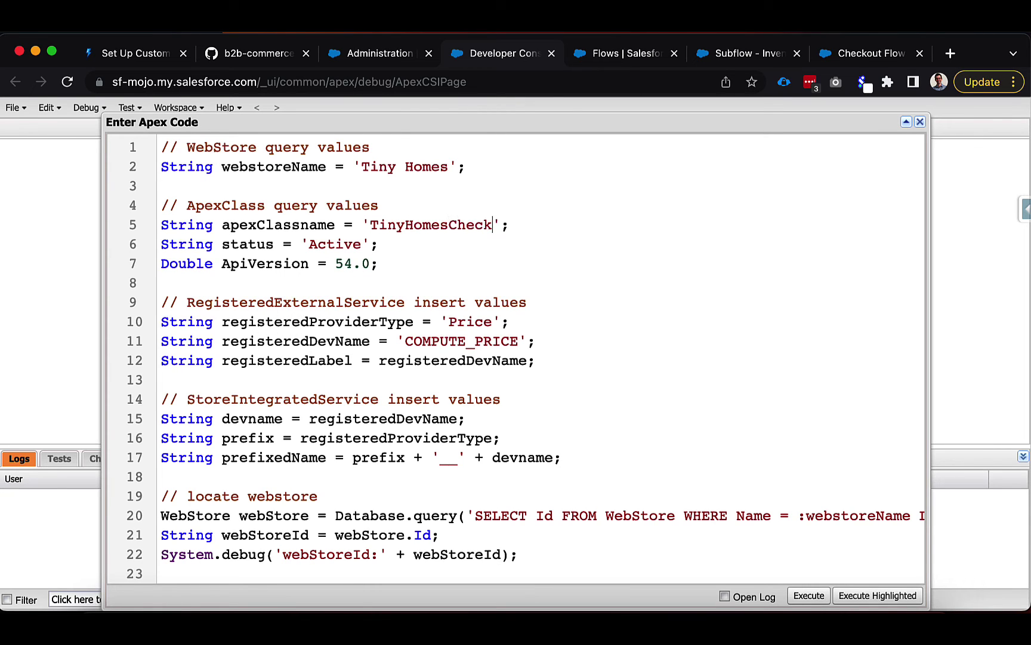
text(ventory)
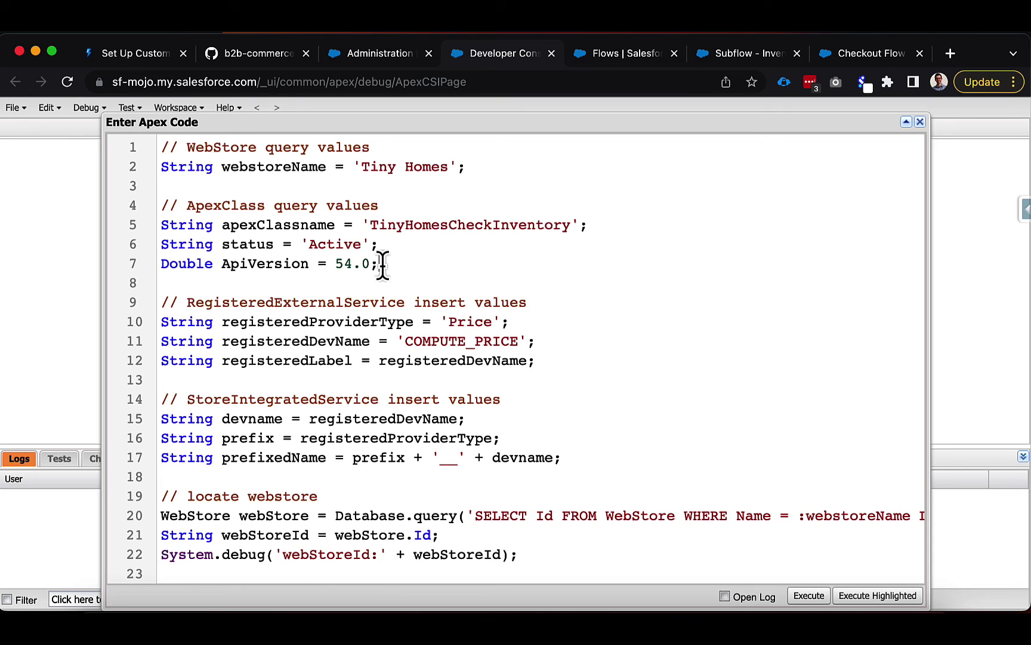
Set the ApiVersion value in the ApexClass query values to 55.0.
click(353, 263)
key(BackSpace)
text(5)
click(381, 263)
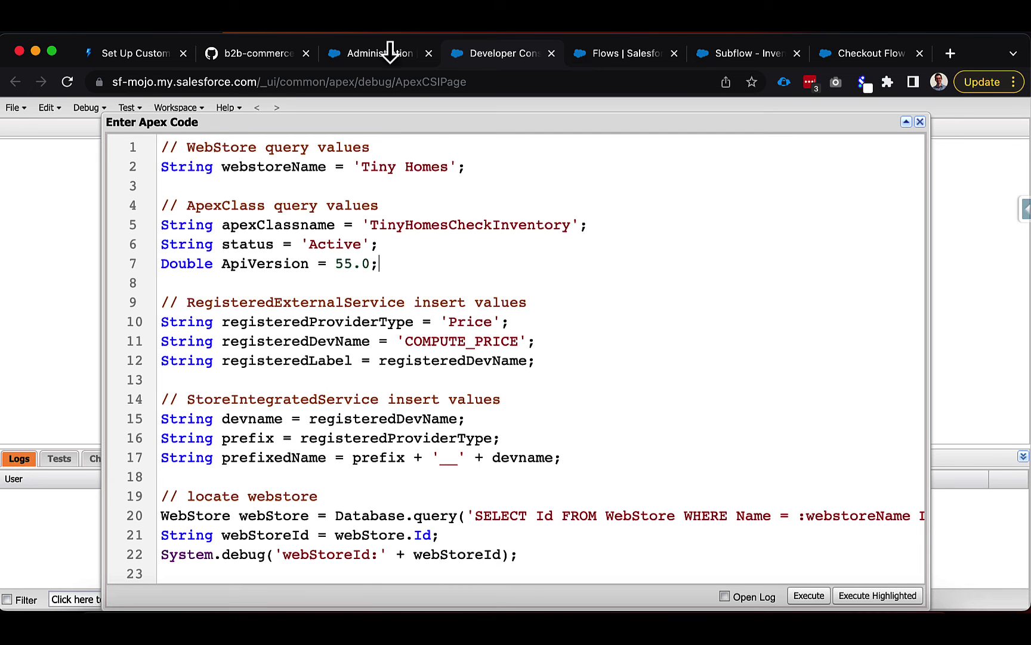
Consult the provider type example table in the documentation and set registeredProviderType to 'Inventory' in the Apex code.
click(140, 56)
scroll(481, 412, down, 15)
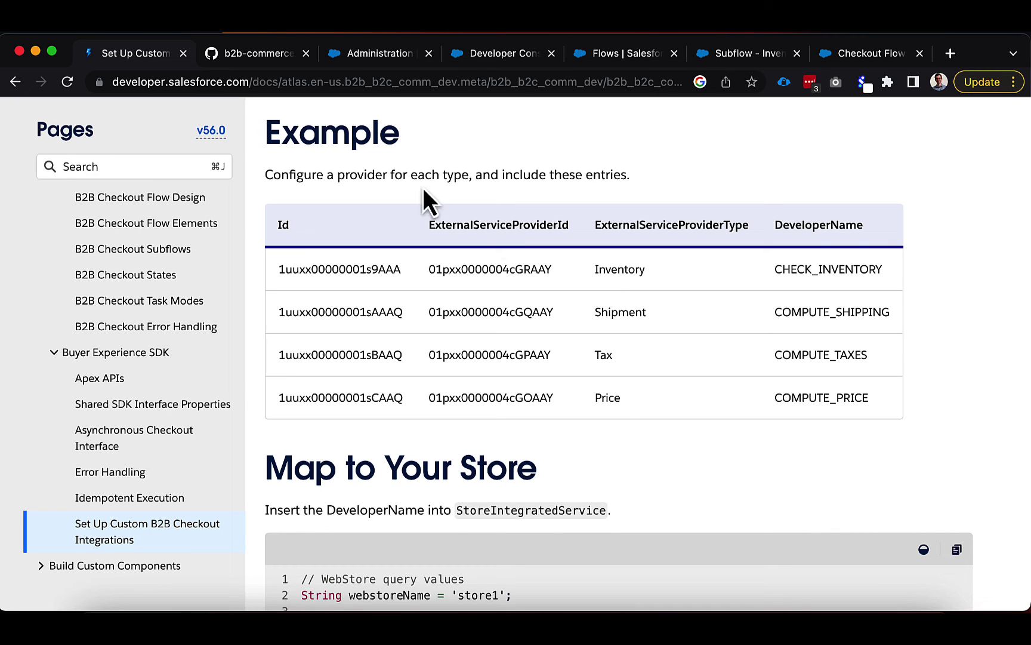
click(486, 62)
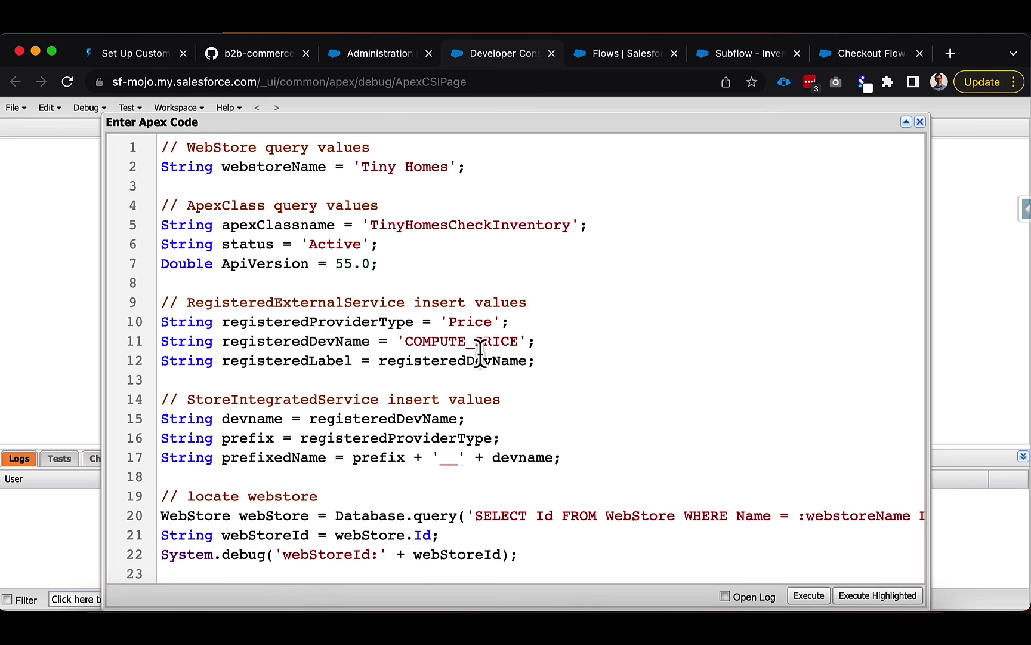
double_click(477, 322)
text(Inventory)
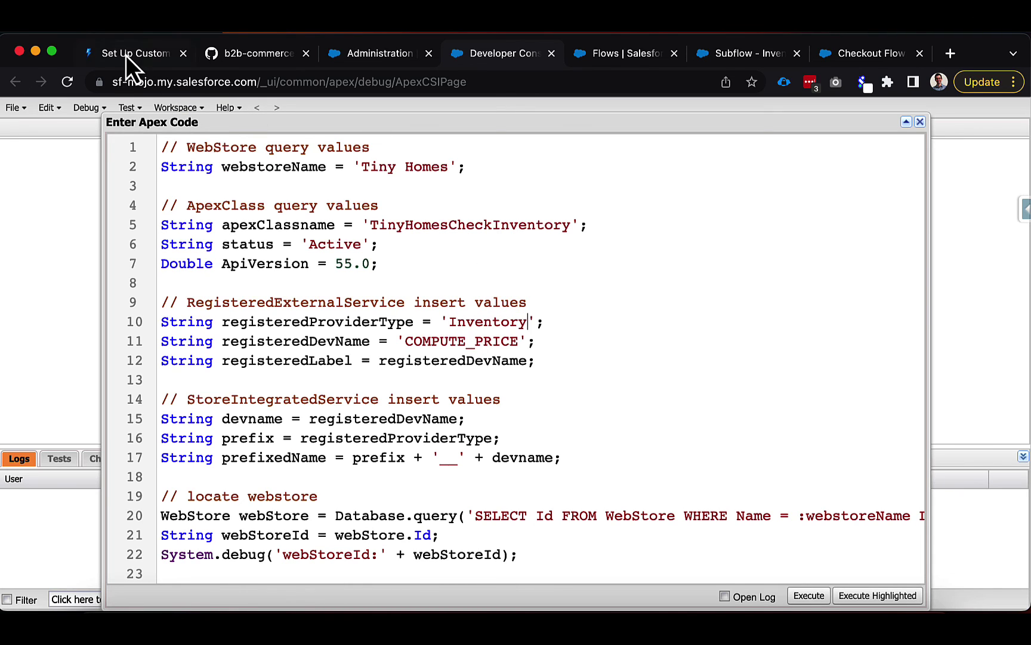
Check the DeveloperName examples in the documentation and set registeredDevName to 'Tiny_Homes_Inventory' in the Apex code.
double_click(422, 340)
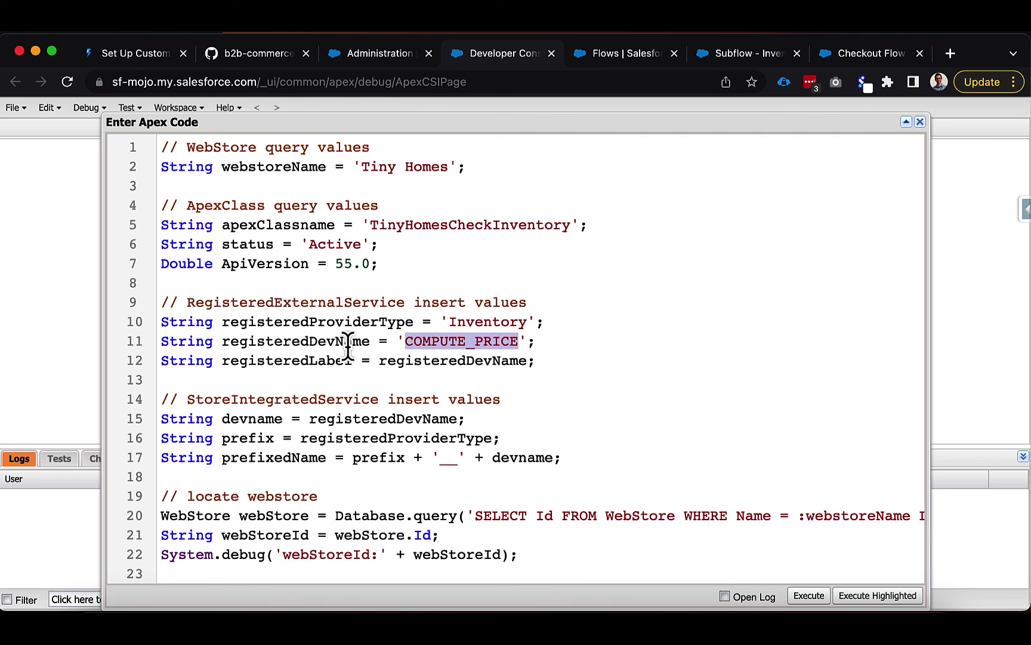
click(142, 56)
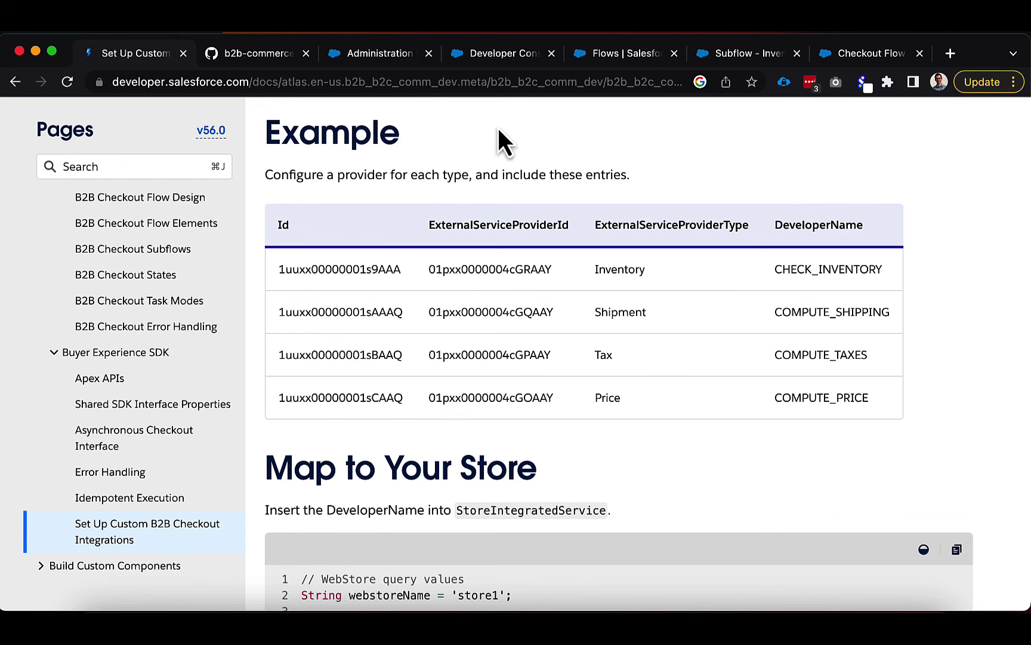
click(523, 62)
click(523, 403)
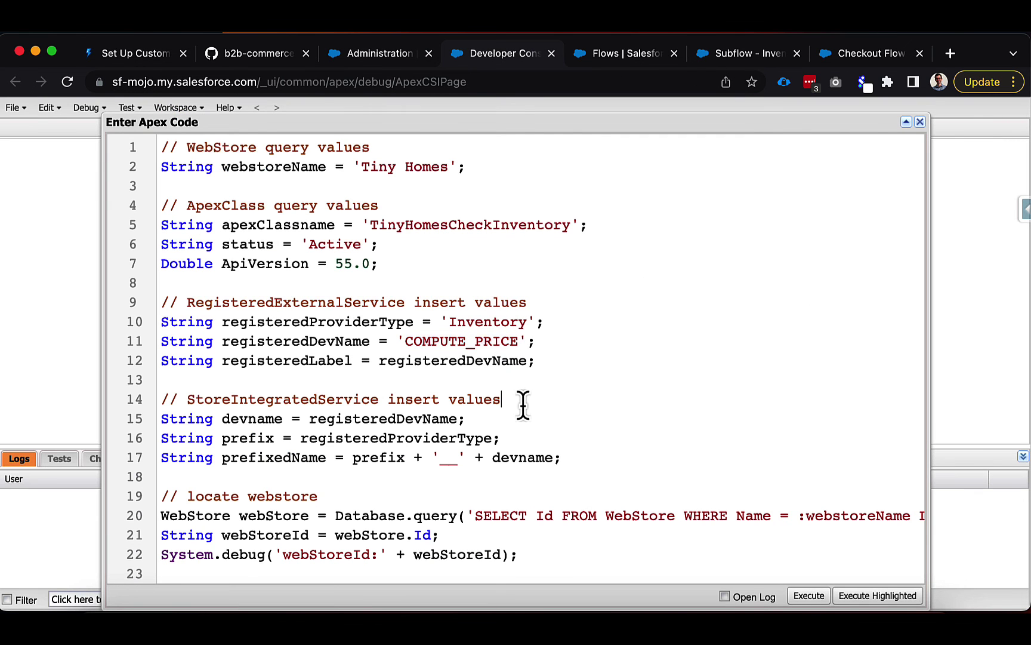
double_click(473, 340)
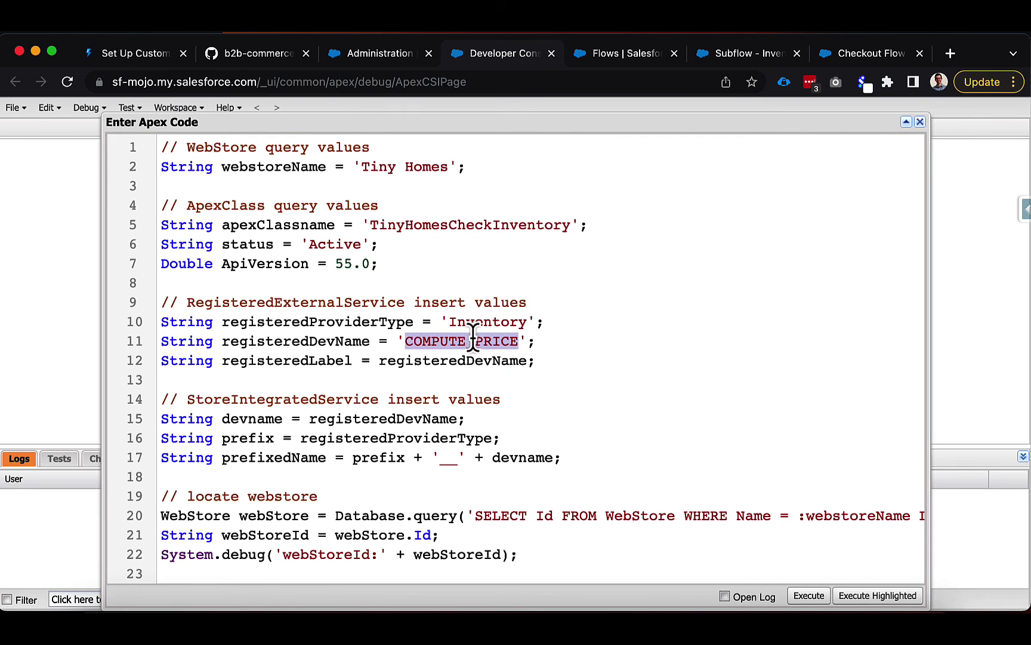
text(Tiny)
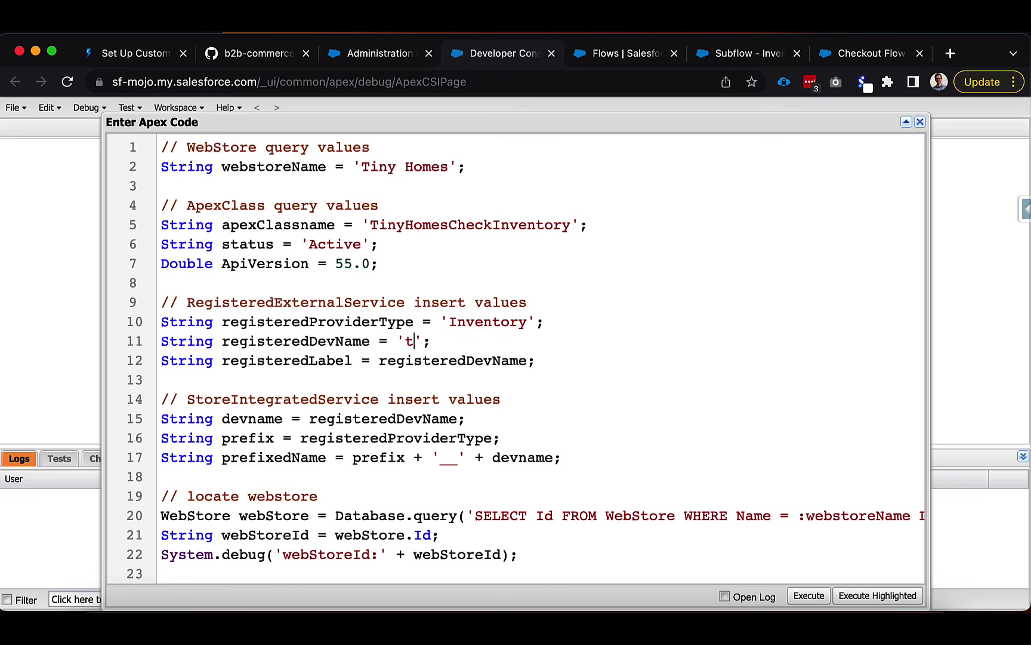
text(_Homes_)
text(Inve)
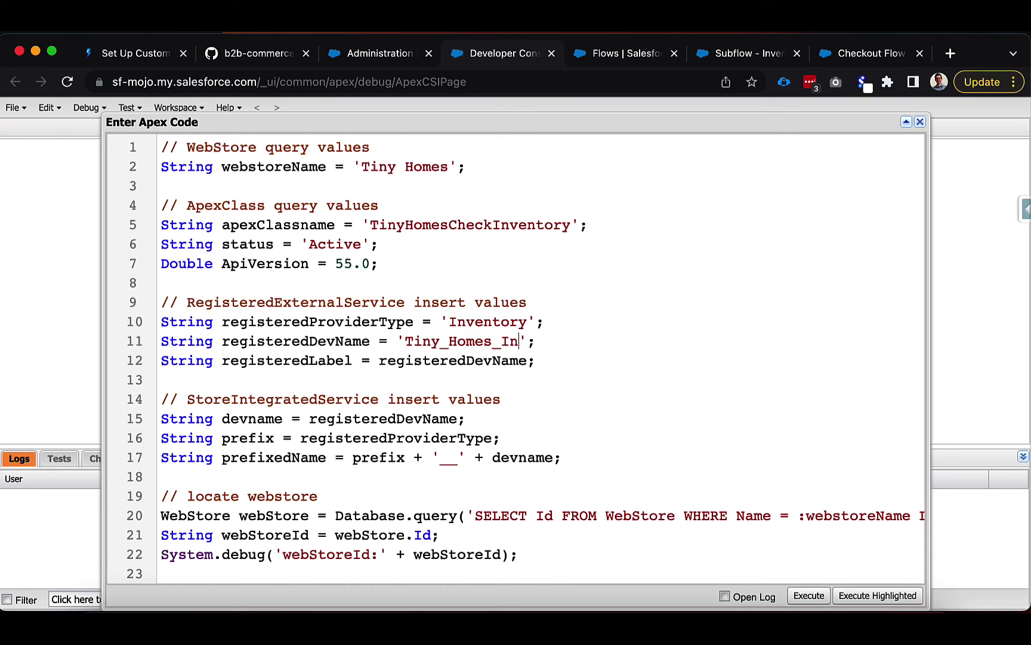
text(ntory)
Review the rest of the registration script and execute it as anonymous Apex.
scroll(570, 364, down, 3)
scroll(570, 366, down, 5)
scroll(570, 365, up, 7)
click(807, 595)
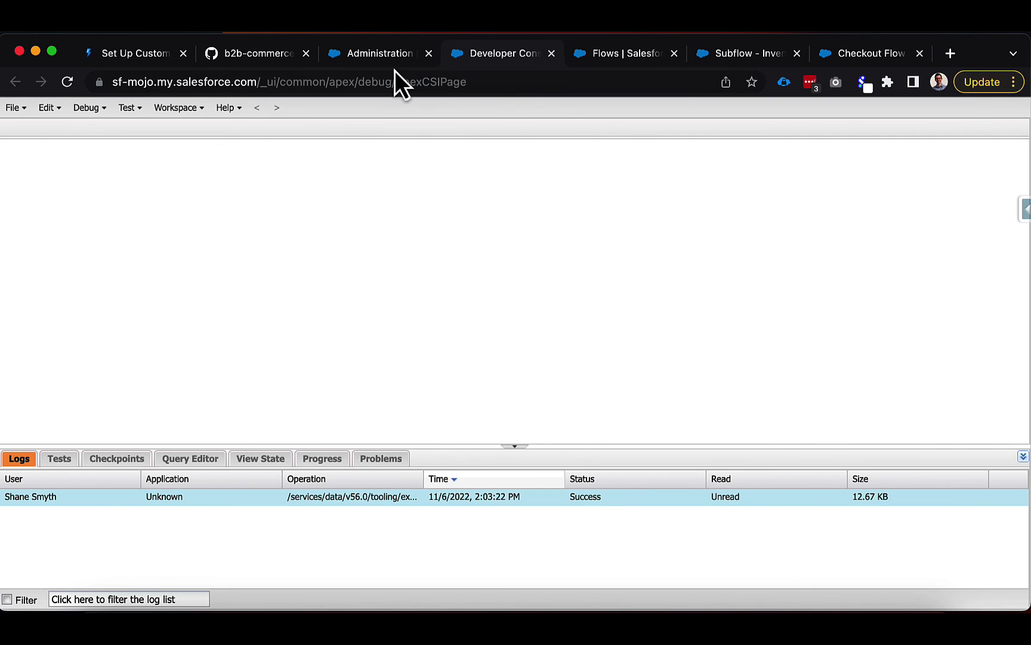
Reload the Tiny Homes administration page and open the integration selection for Store Inventory.
click(382, 54)
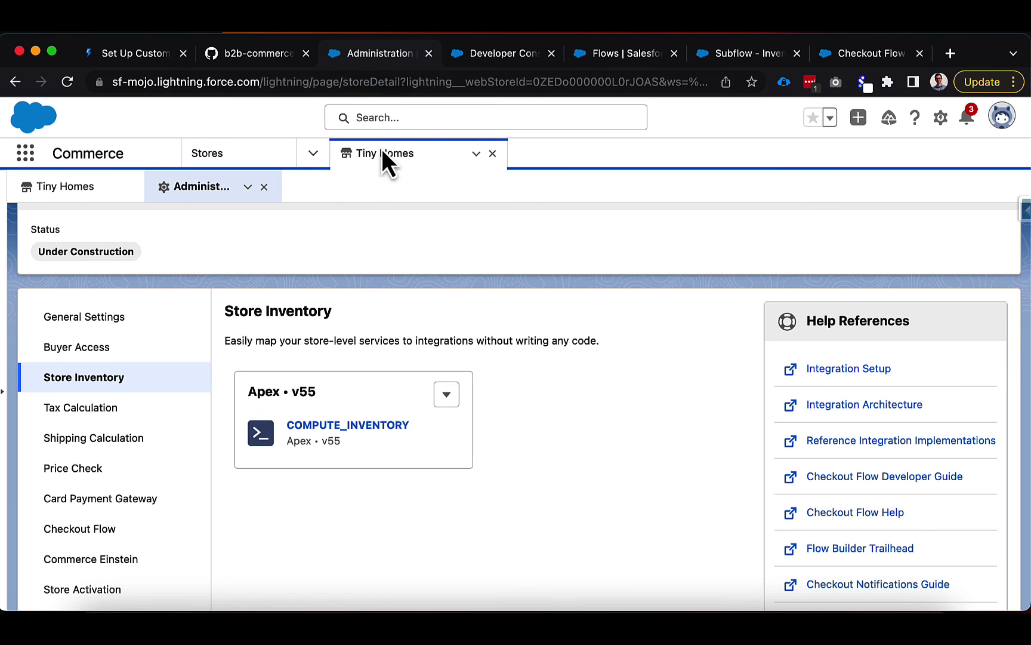
key(super+r)
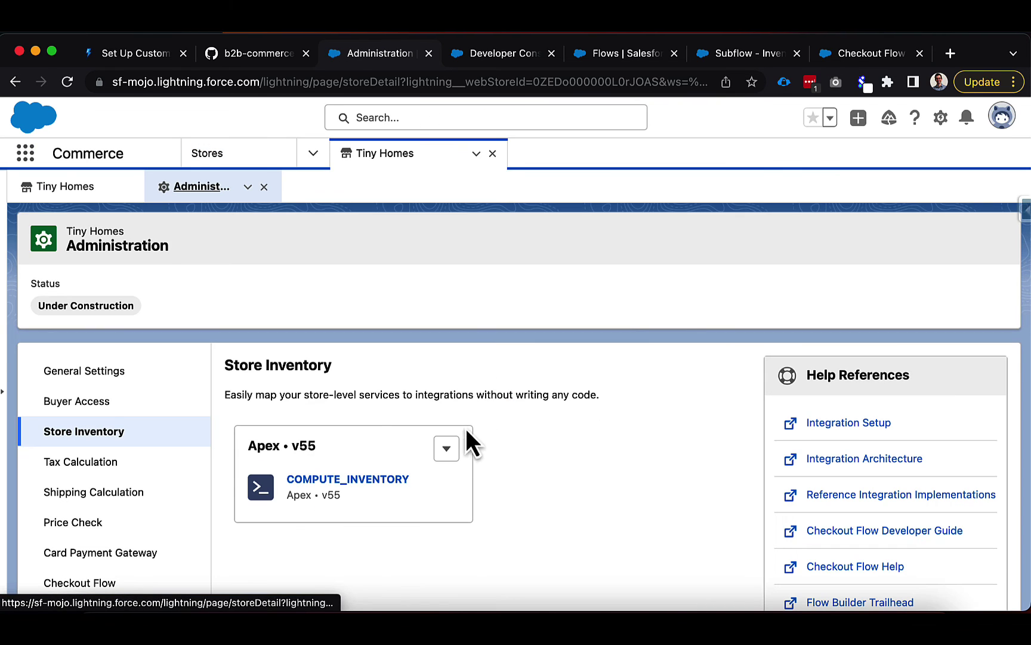
click(446, 448)
click(442, 469)
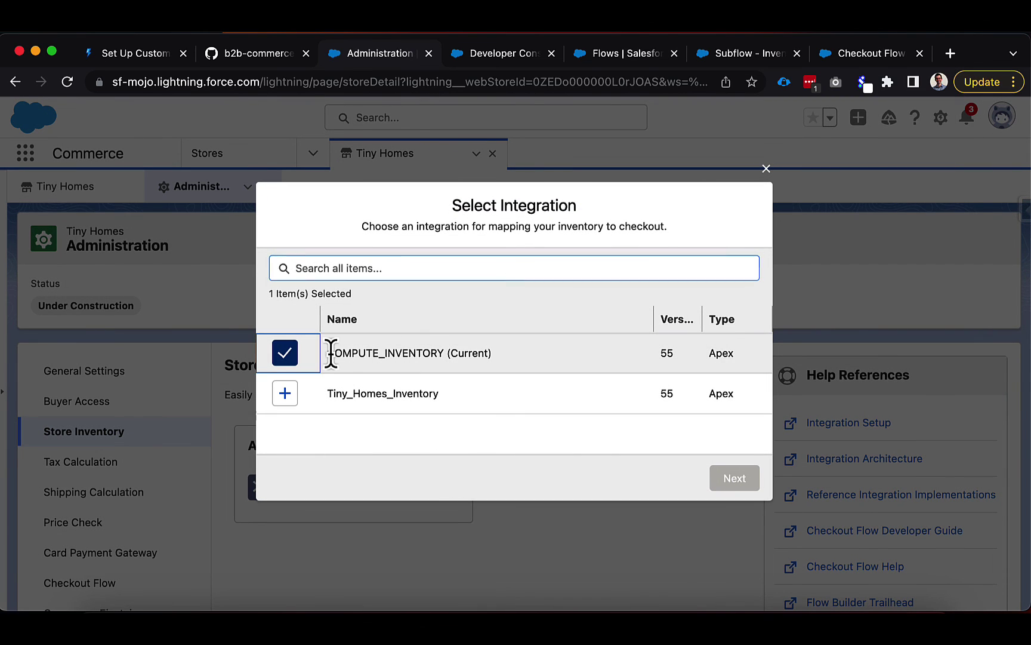
Select Tiny_Homes_Inventory as the store's inventory integration and confirm the mapping.
click(435, 355)
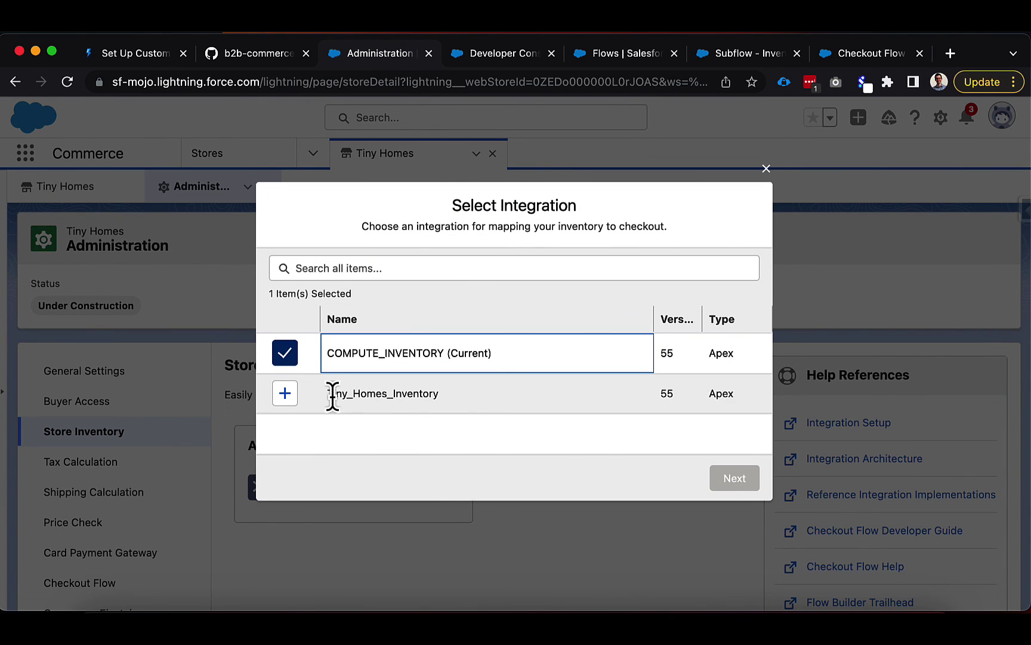
click(284, 396)
click(724, 478)
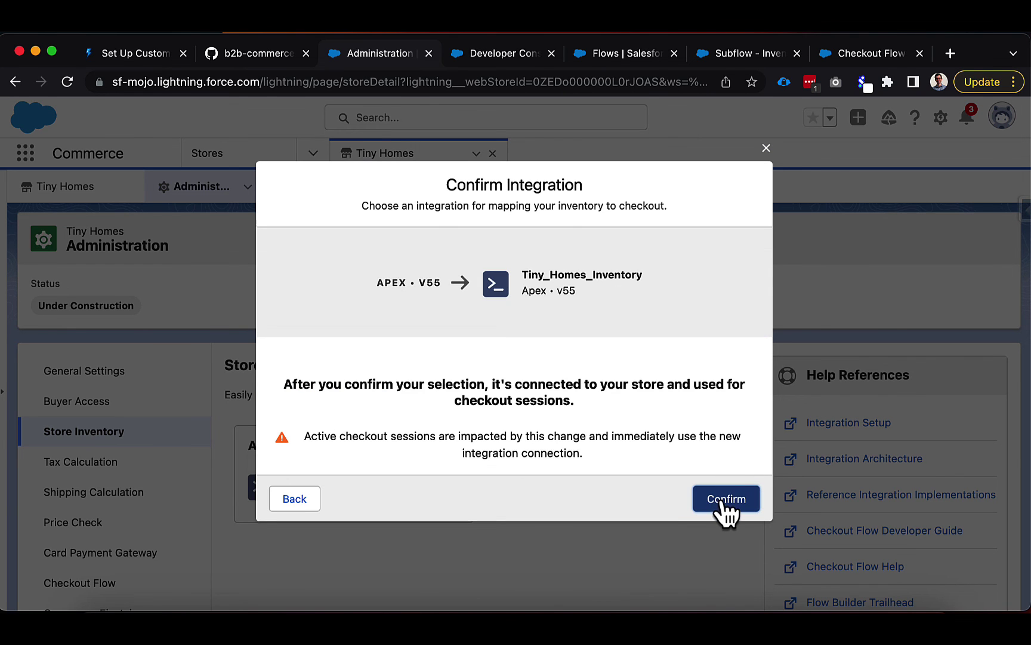
click(722, 499)
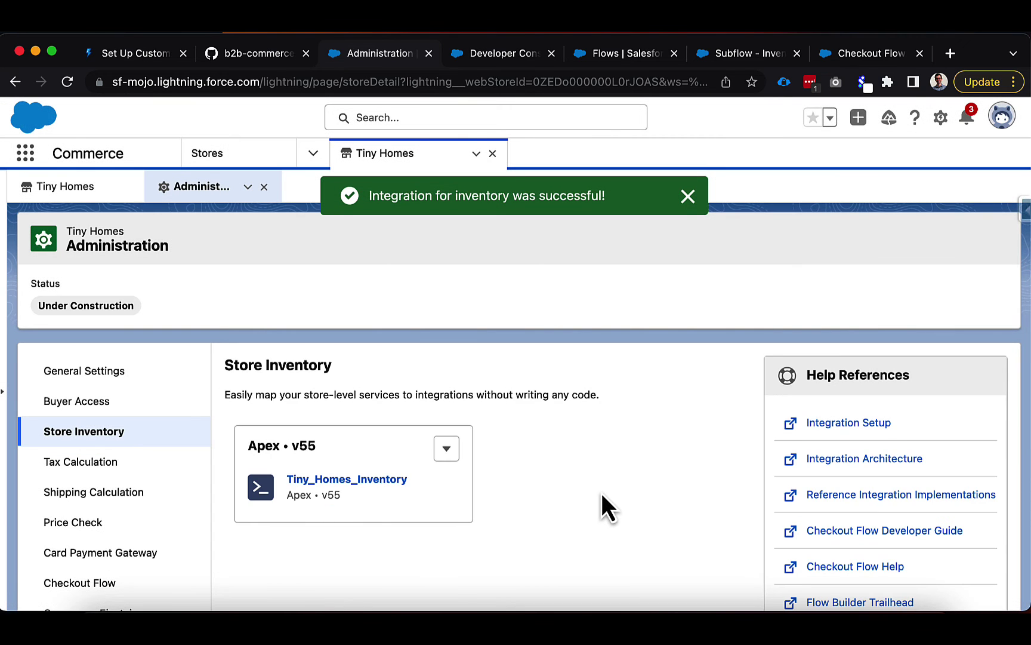